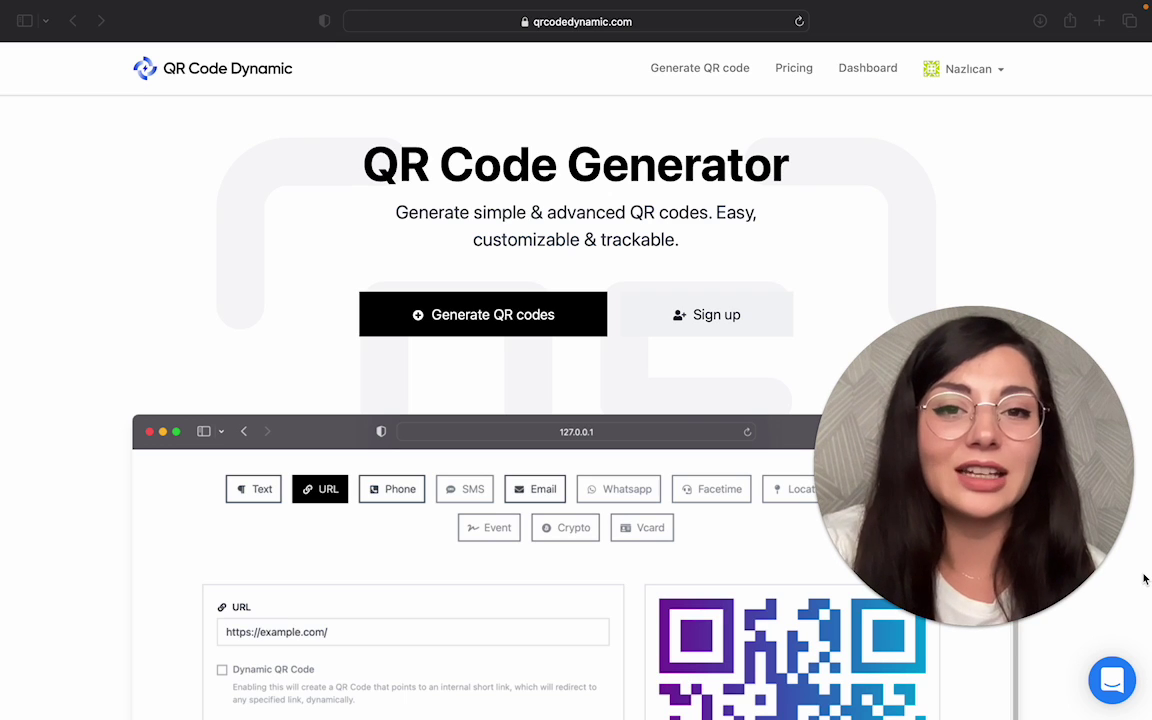
pyautogui.click(881, 72)
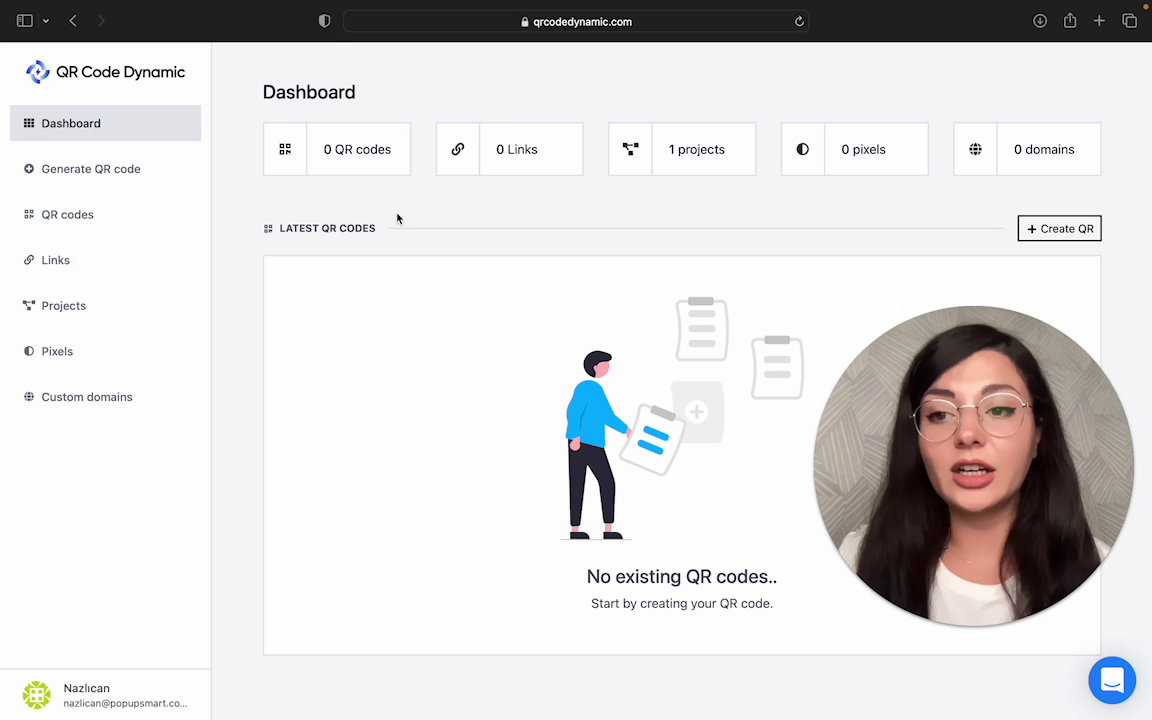
pyautogui.click(134, 269)
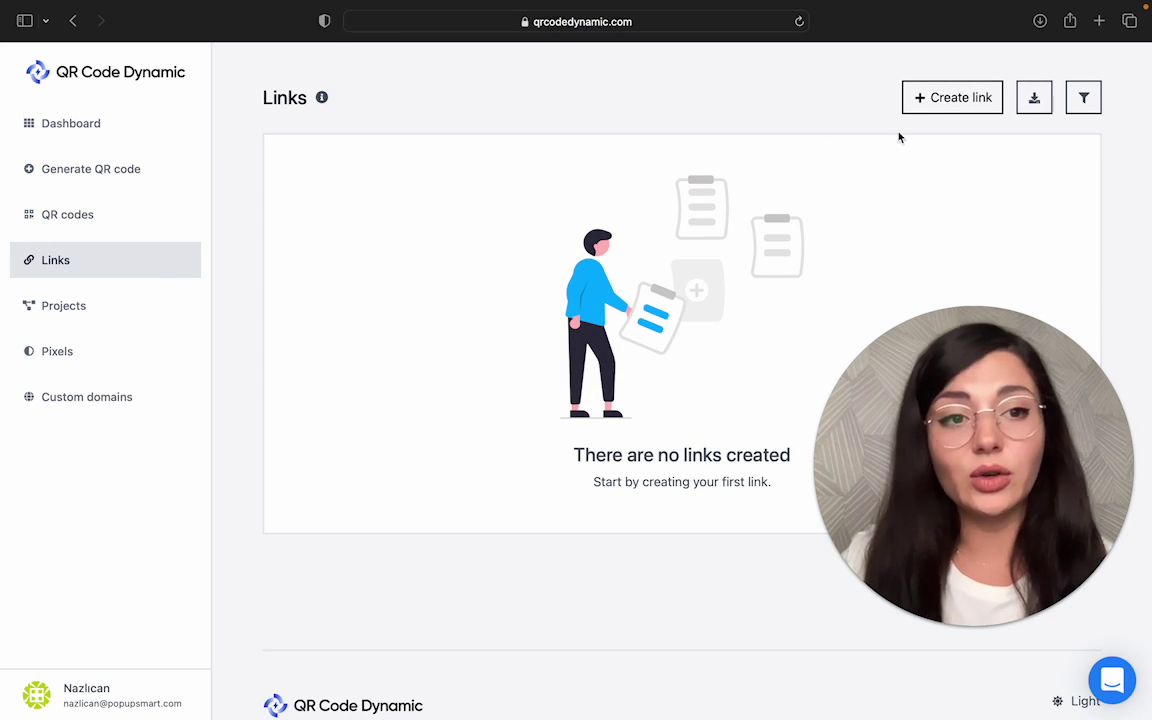
pyautogui.click(930, 100)
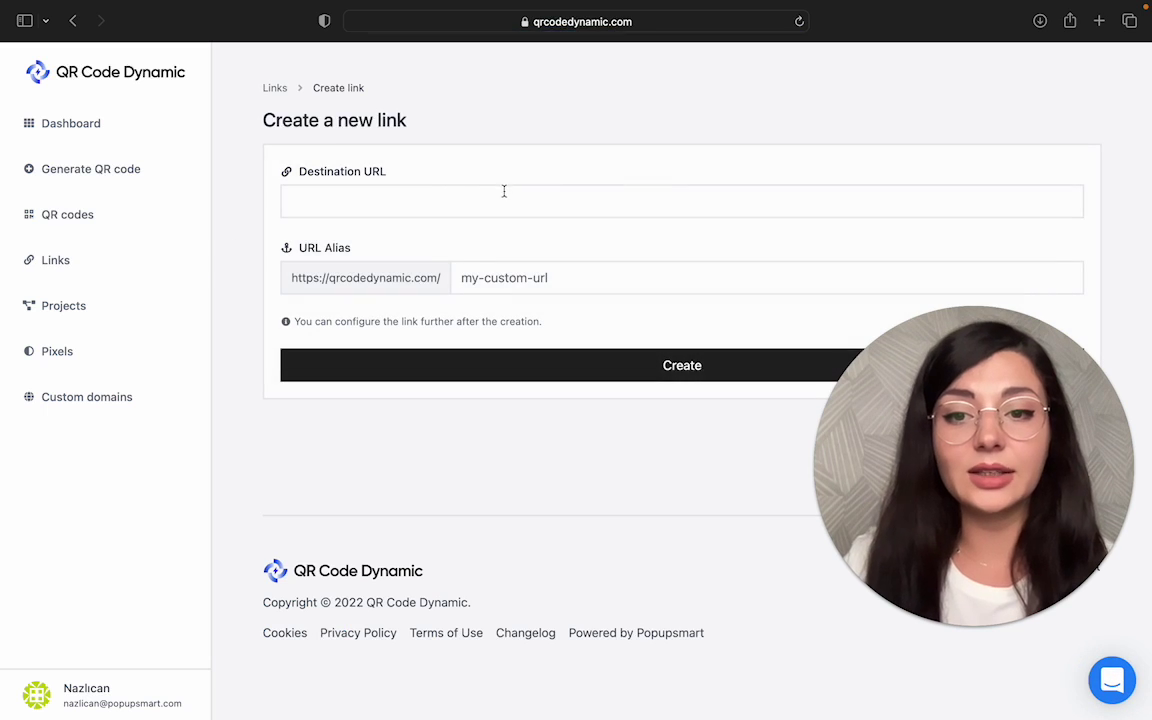
pyautogui.click(501, 194)
pyautogui.write('https://popupsmart.com')
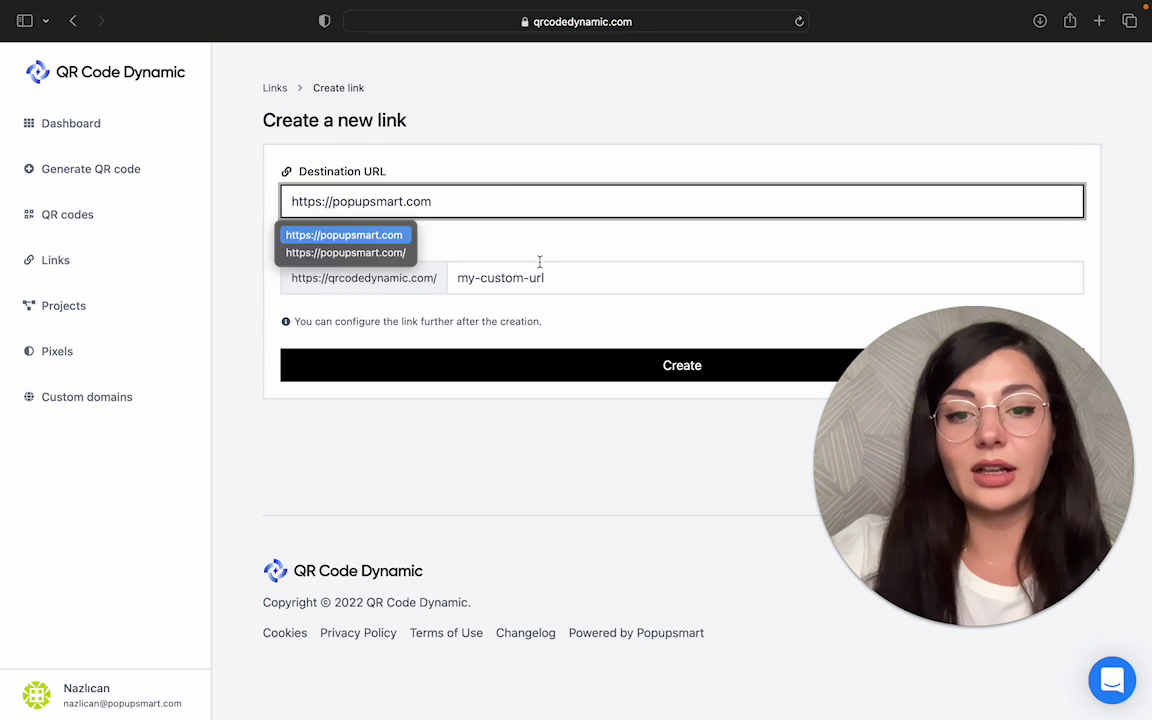
pyautogui.click(541, 276)
pyautogui.write('popups')
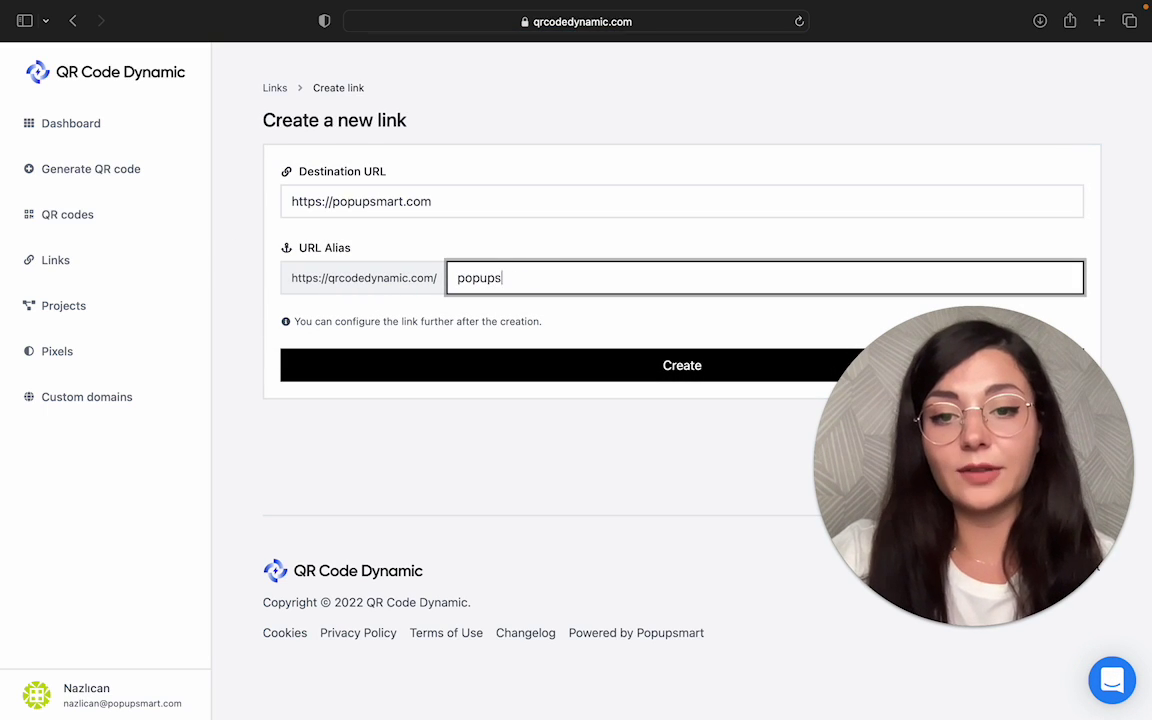
pyautogui.write('mart')
pyautogui.click(527, 363)
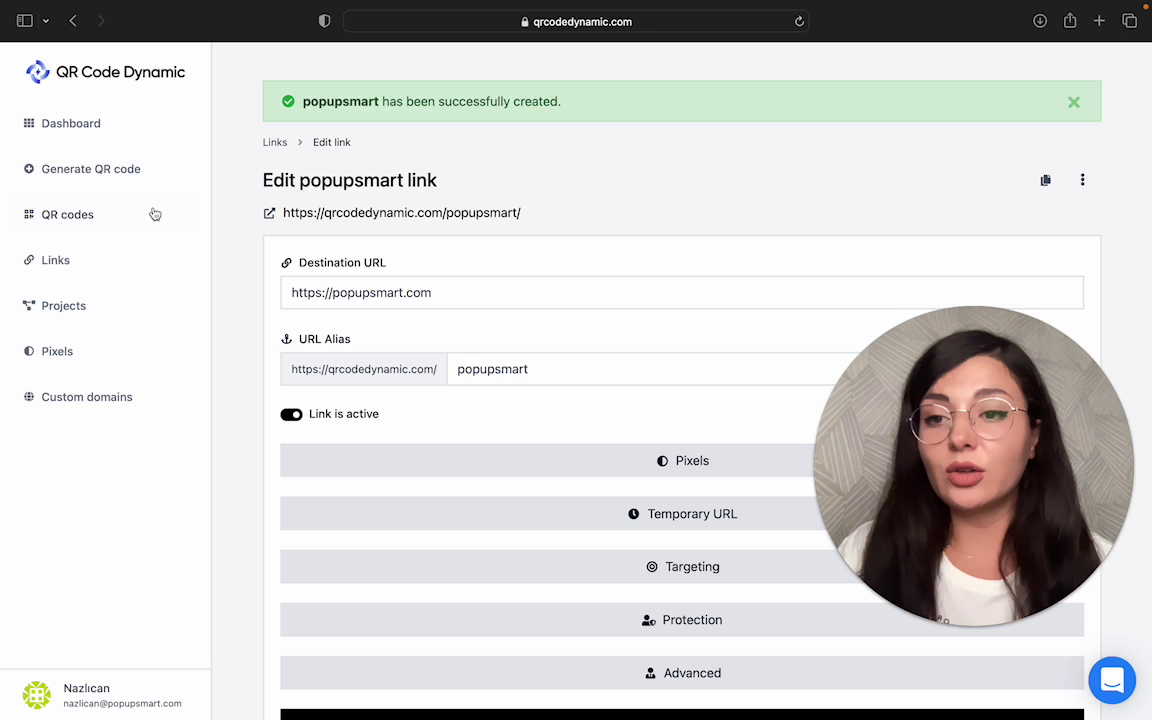
# - Start a new QR code named website with no project and QR type URL
pyautogui.click(76, 222)
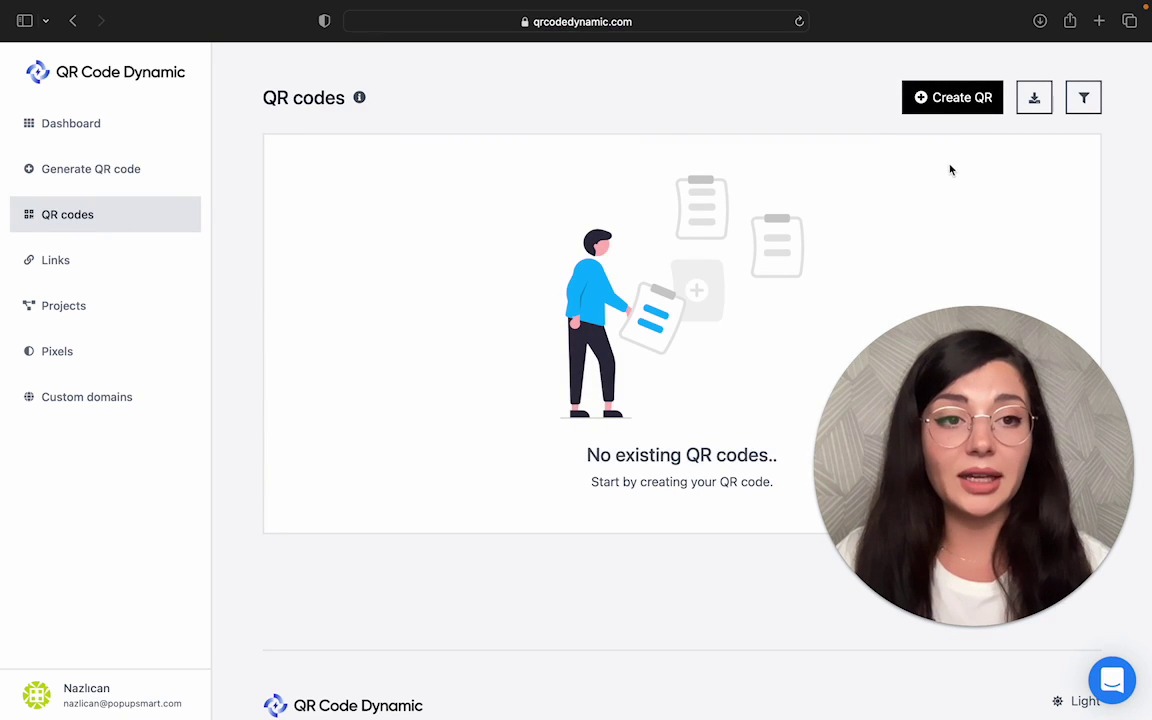
pyautogui.click(943, 98)
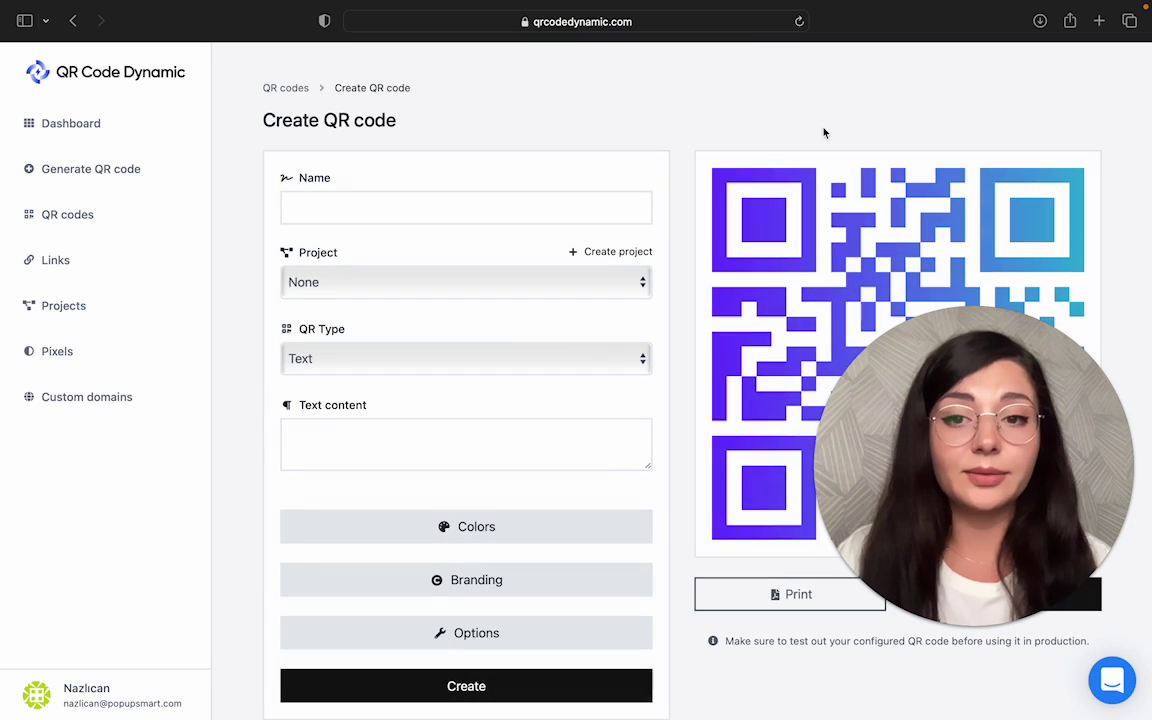
pyautogui.click(490, 206)
pyautogui.write('website')
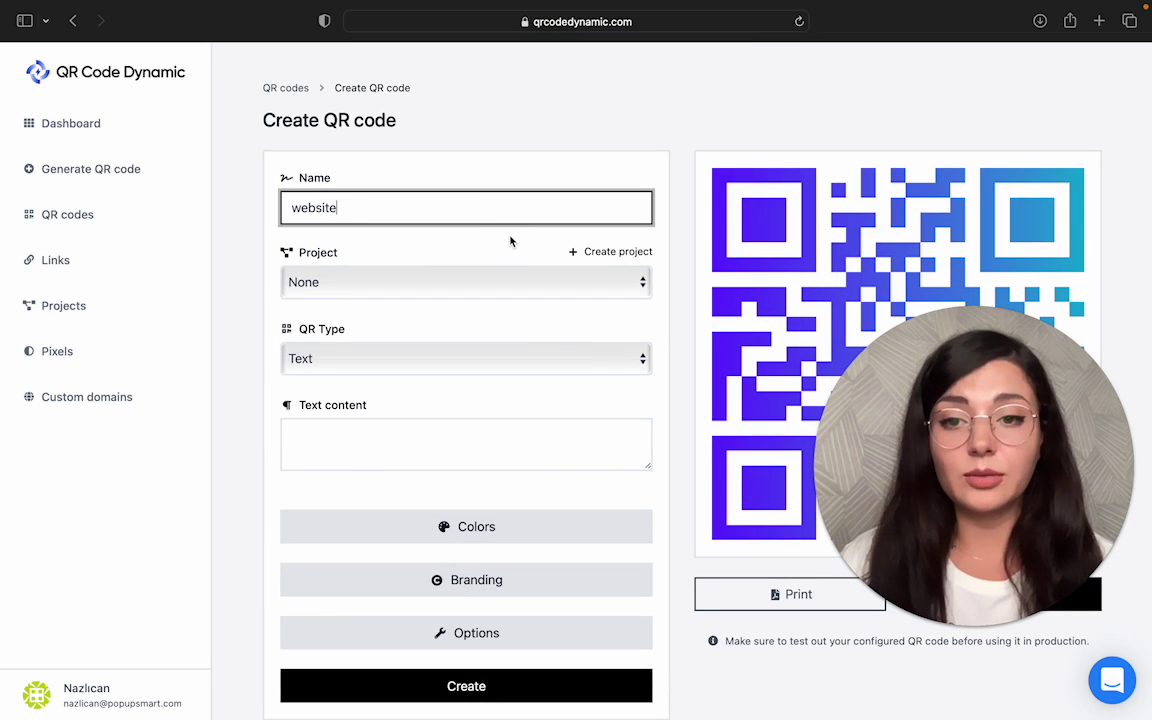
pyautogui.click(448, 285)
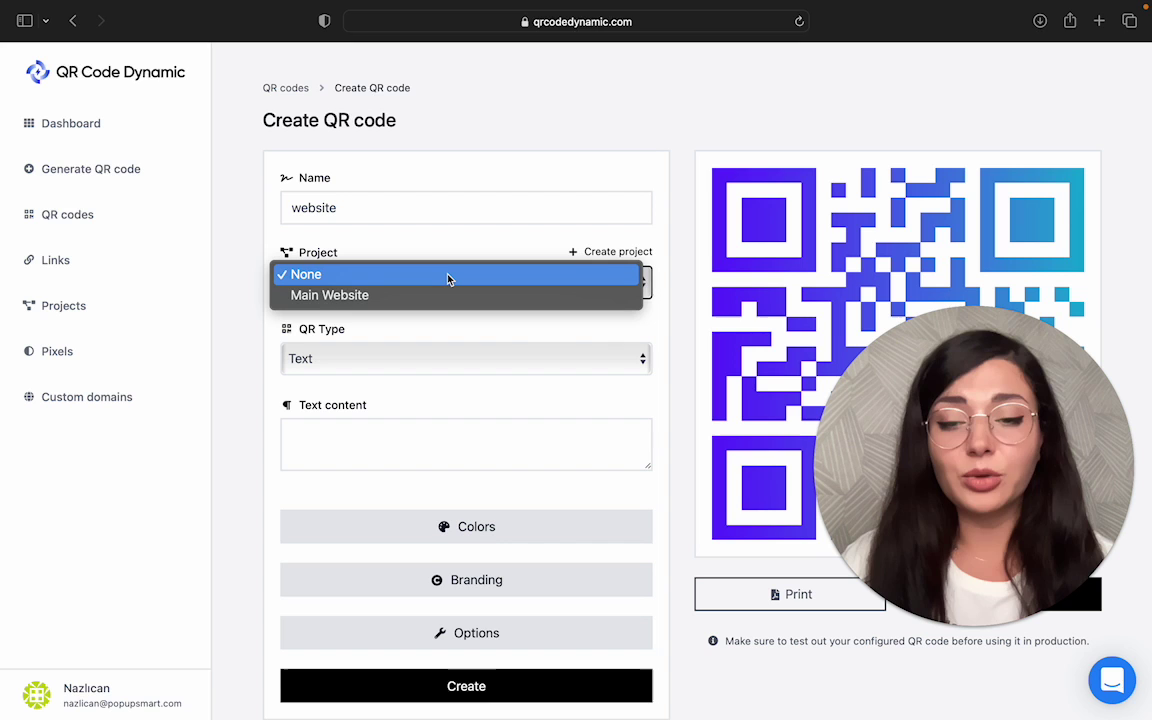
pyautogui.click(448, 281)
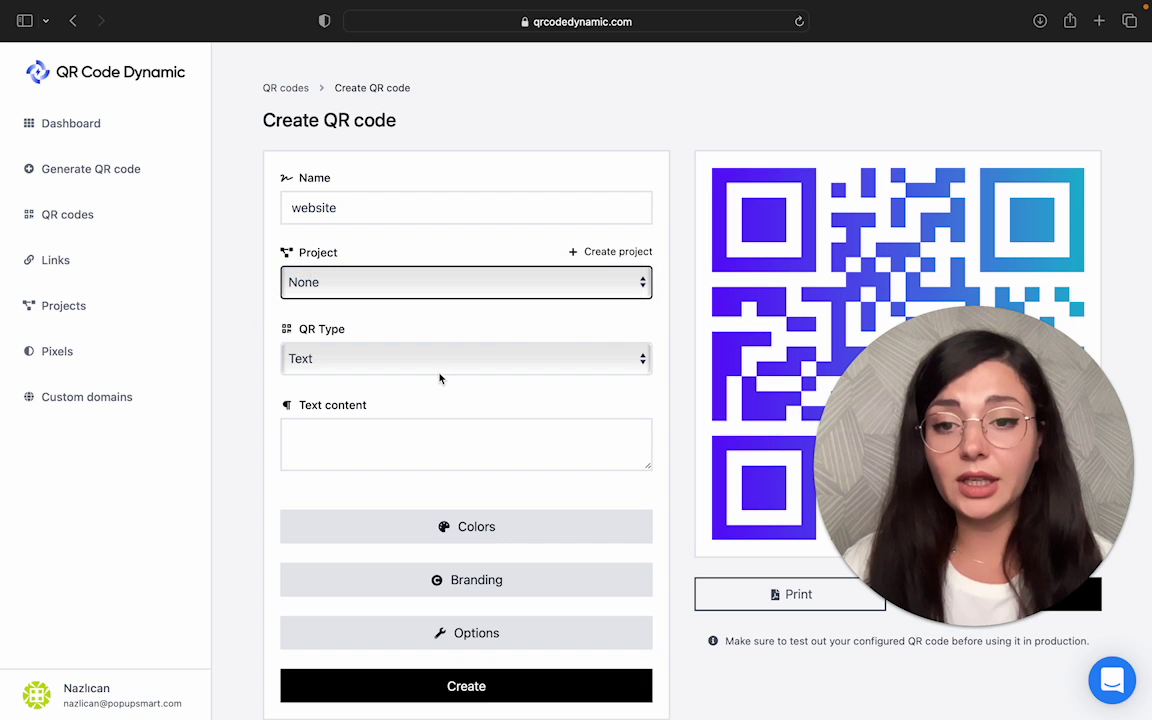
pyautogui.click(437, 373)
pyautogui.click(440, 377)
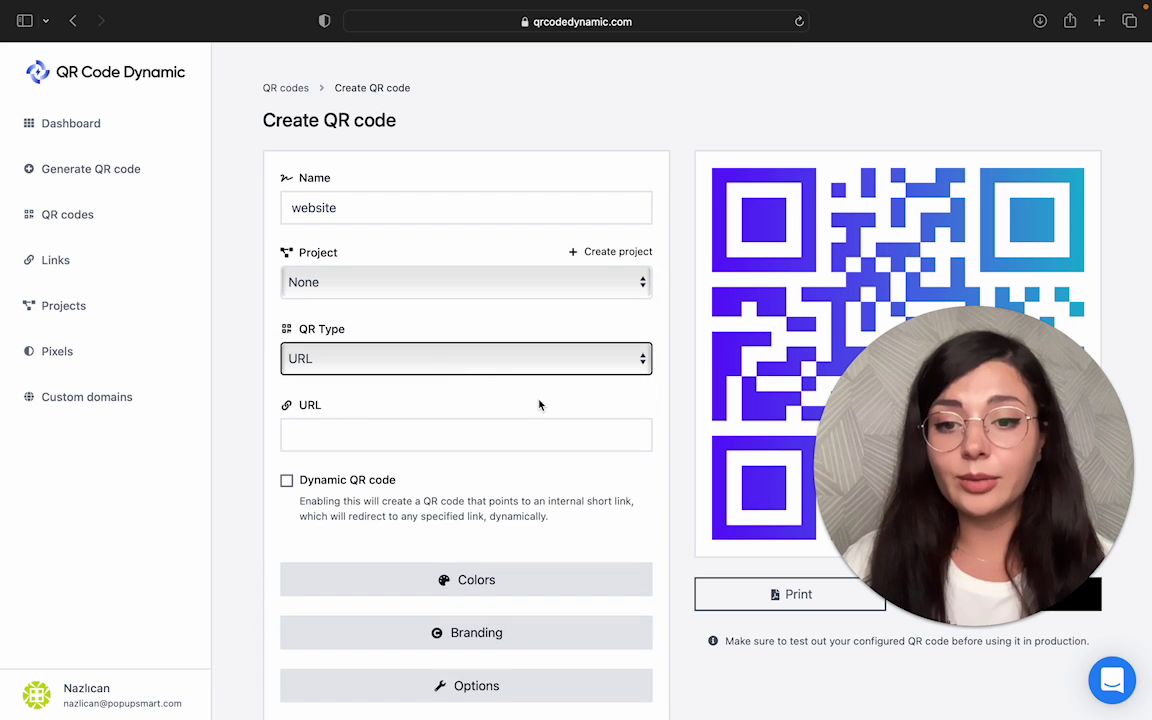
pyautogui.scroll(-1, 539, 404)
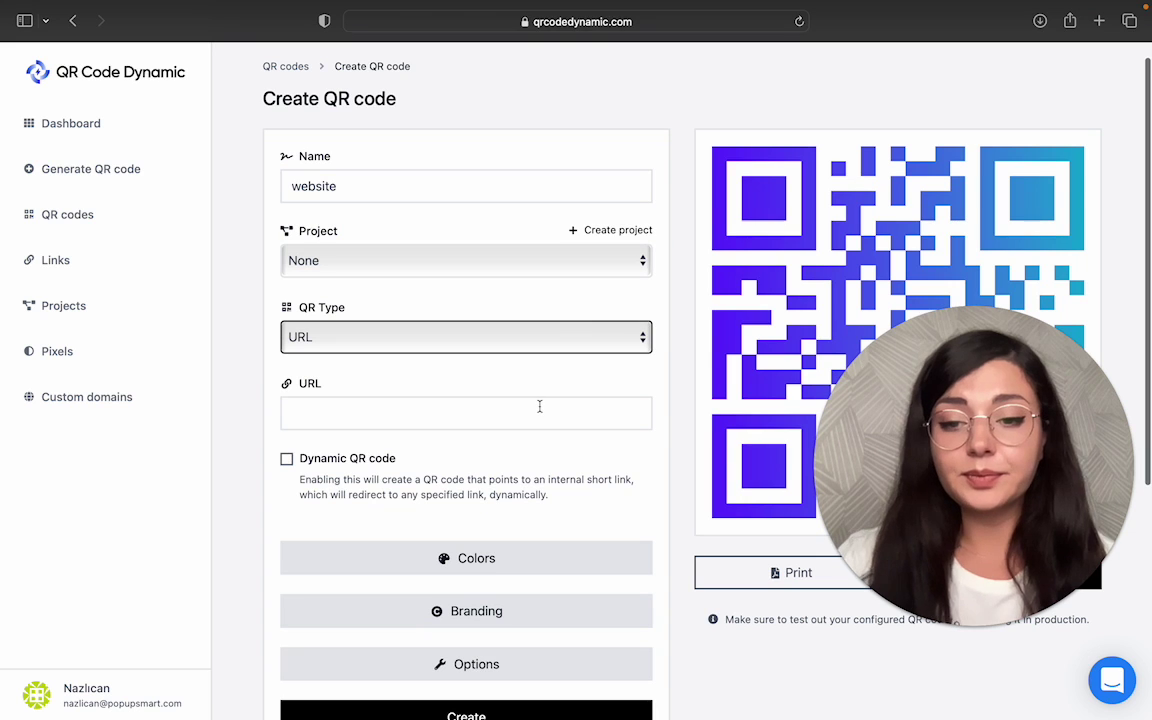
pyautogui.click(539, 406)
pyautogui.write('https://popupsmart.com')
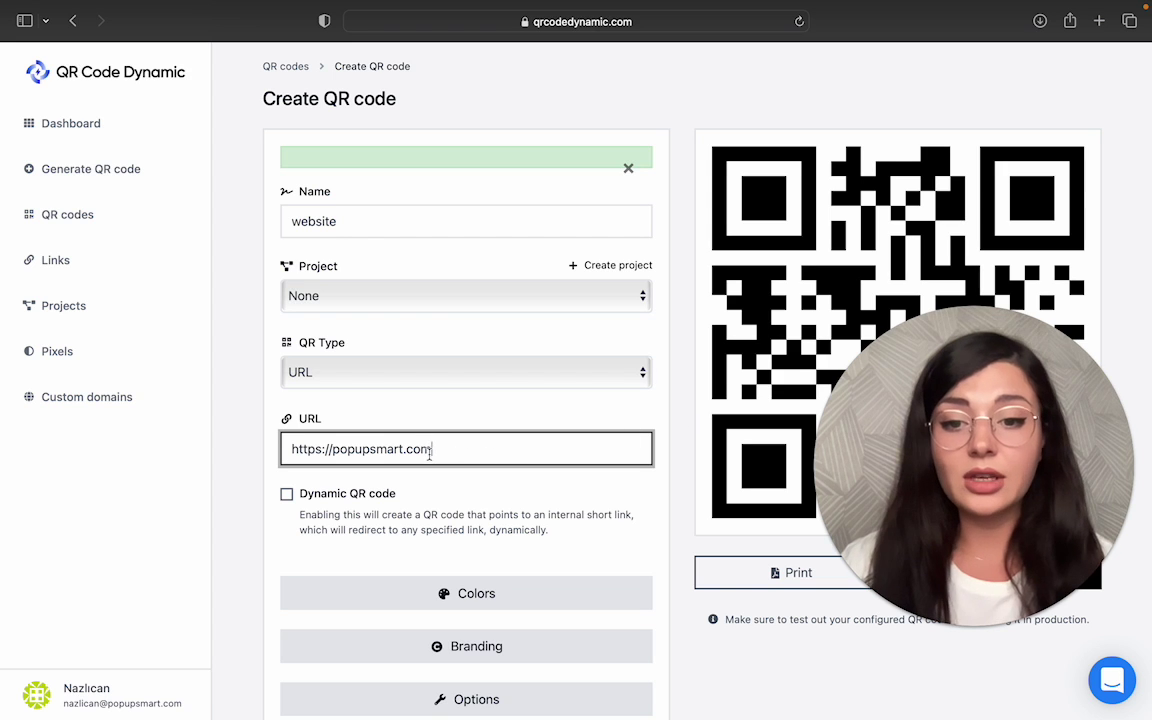
pyautogui.moveTo(430, 449); pyautogui.dragTo(332, 449)
pyautogui.press('BackSpace')
pyautogui.press('BackSpace')
pyautogui.press('BackSpace')
pyautogui.press('BackSpace')
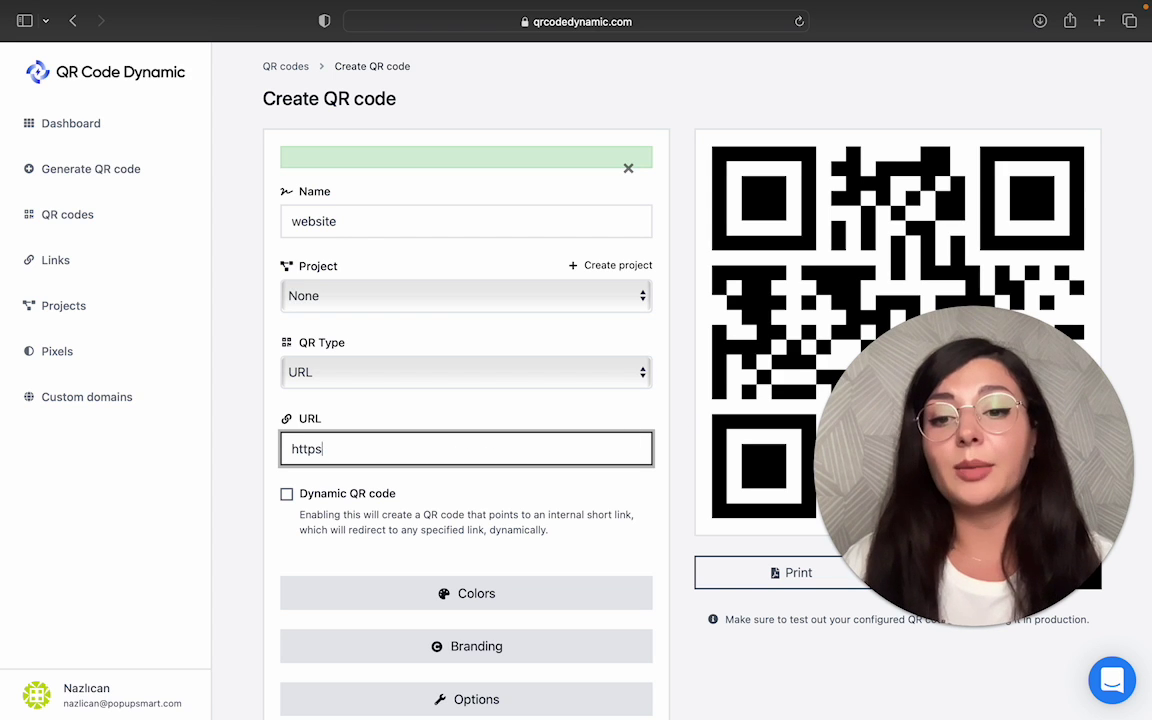
pyautogui.press('BackSpace')
pyautogui.press('BackSpace')
pyautogui.press('BackSpace')
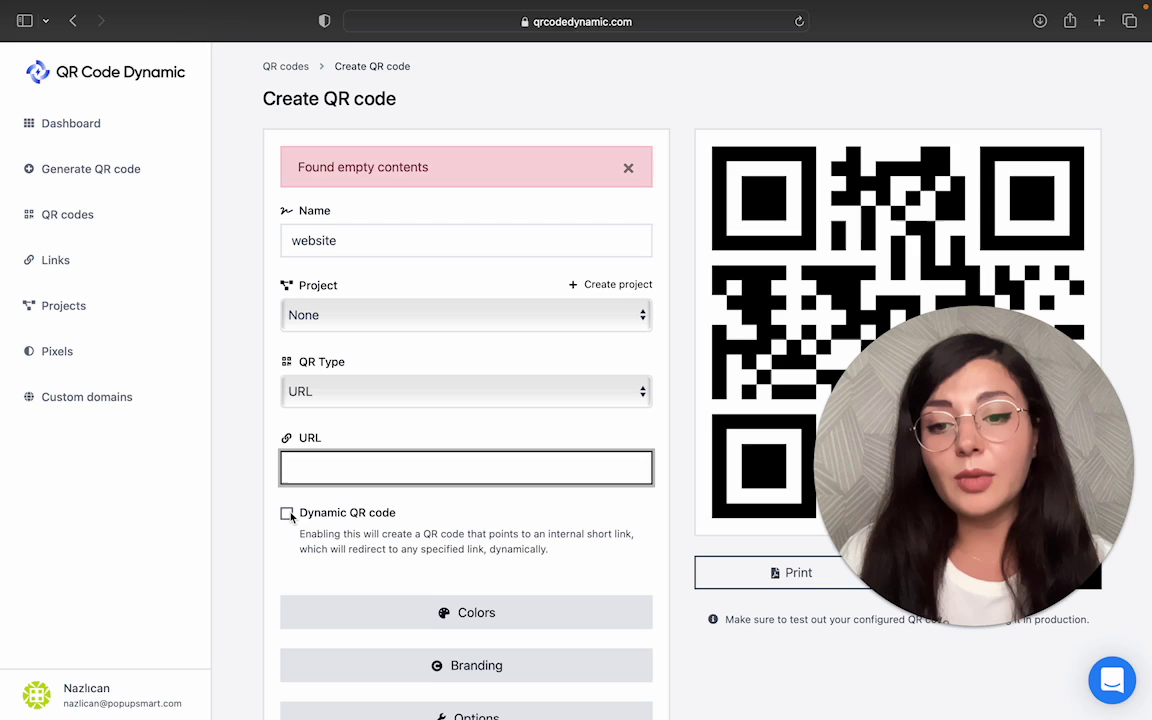
pyautogui.click(287, 514)
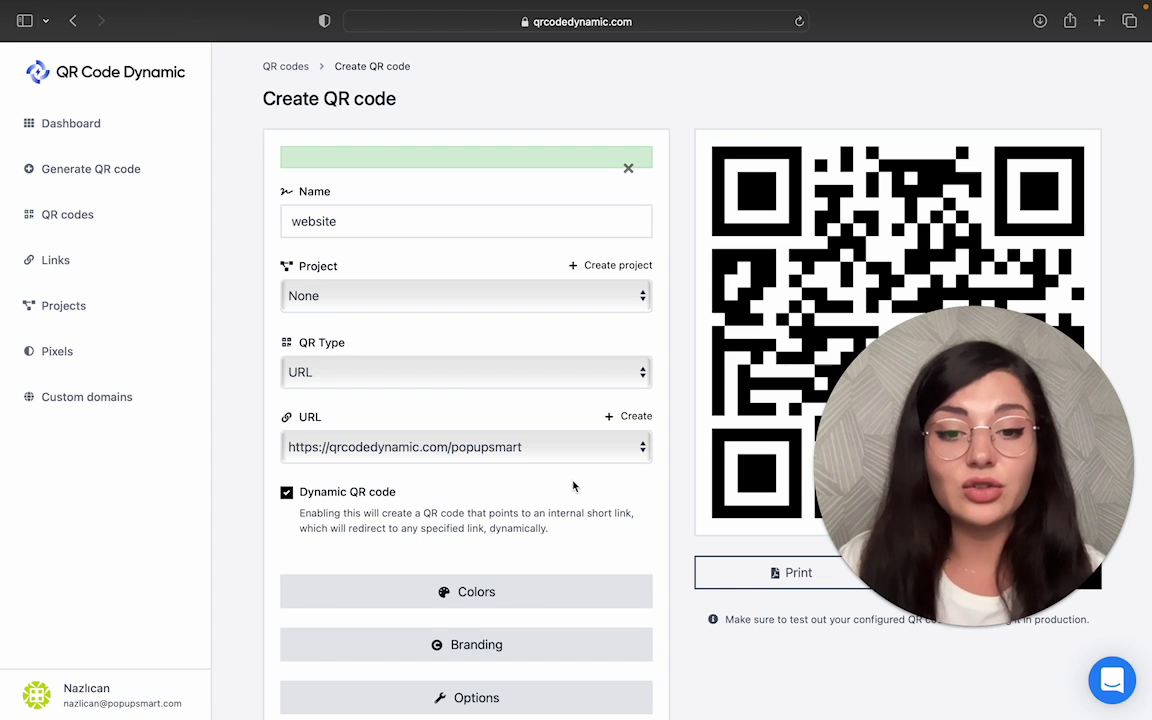
pyautogui.scroll(-2, 578, 483)
pyautogui.scroll(-1, 570, 484)
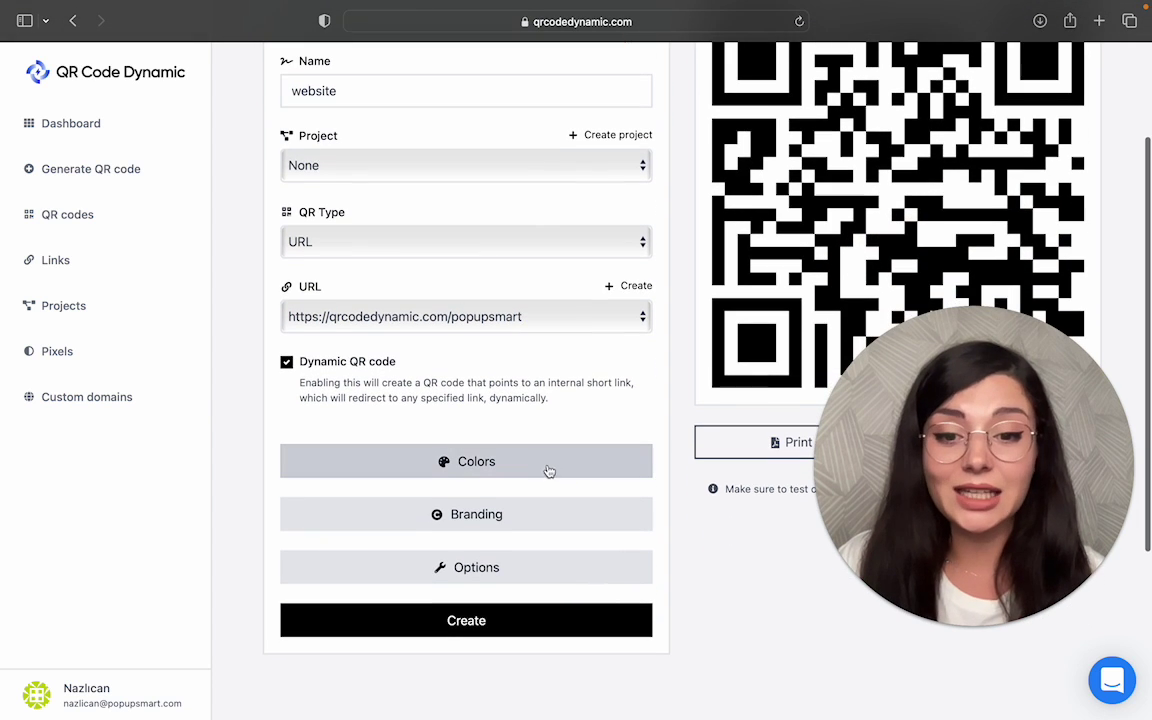
# - Set the foreground to a gradient running from orange to magenta pink
pyautogui.click(547, 464)
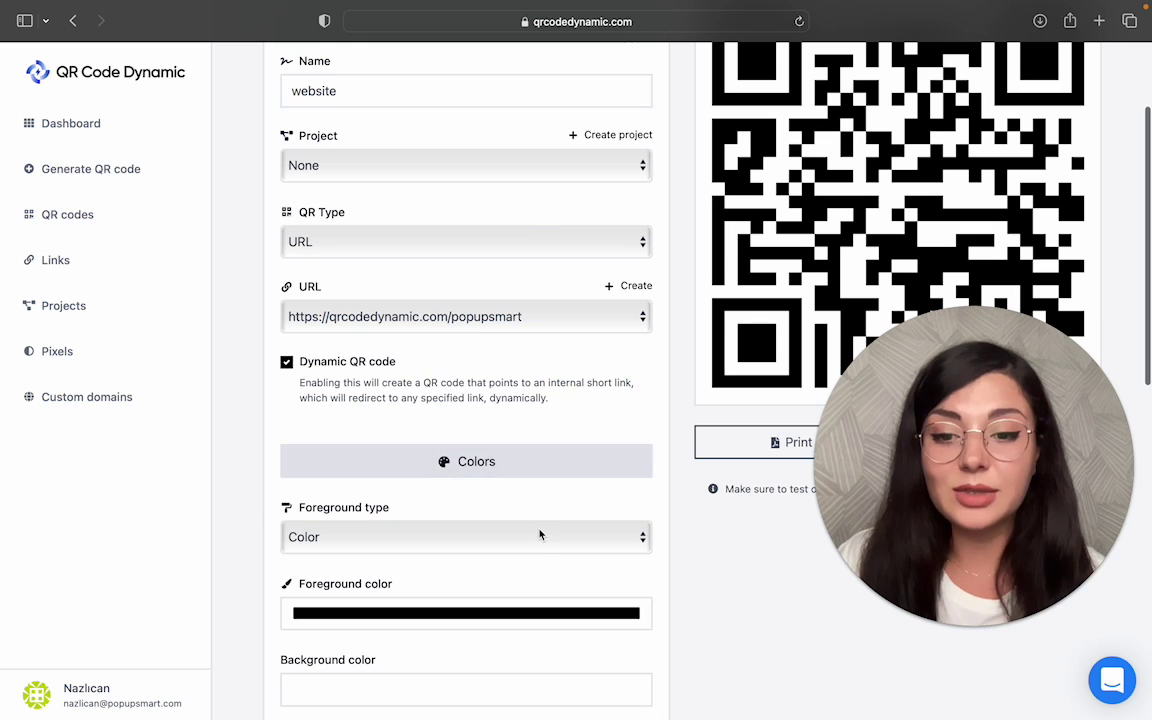
pyautogui.scroll(-3, 540, 535)
pyautogui.click(505, 412)
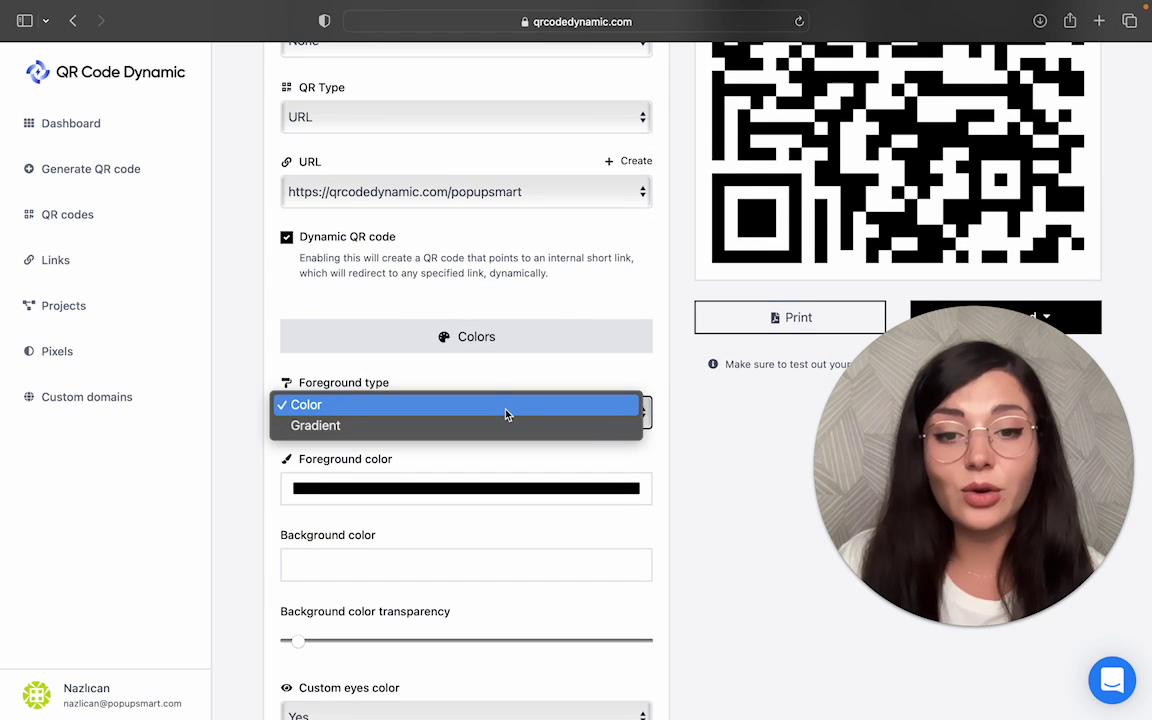
pyautogui.click(506, 425)
pyautogui.scroll(-2, 505, 538)
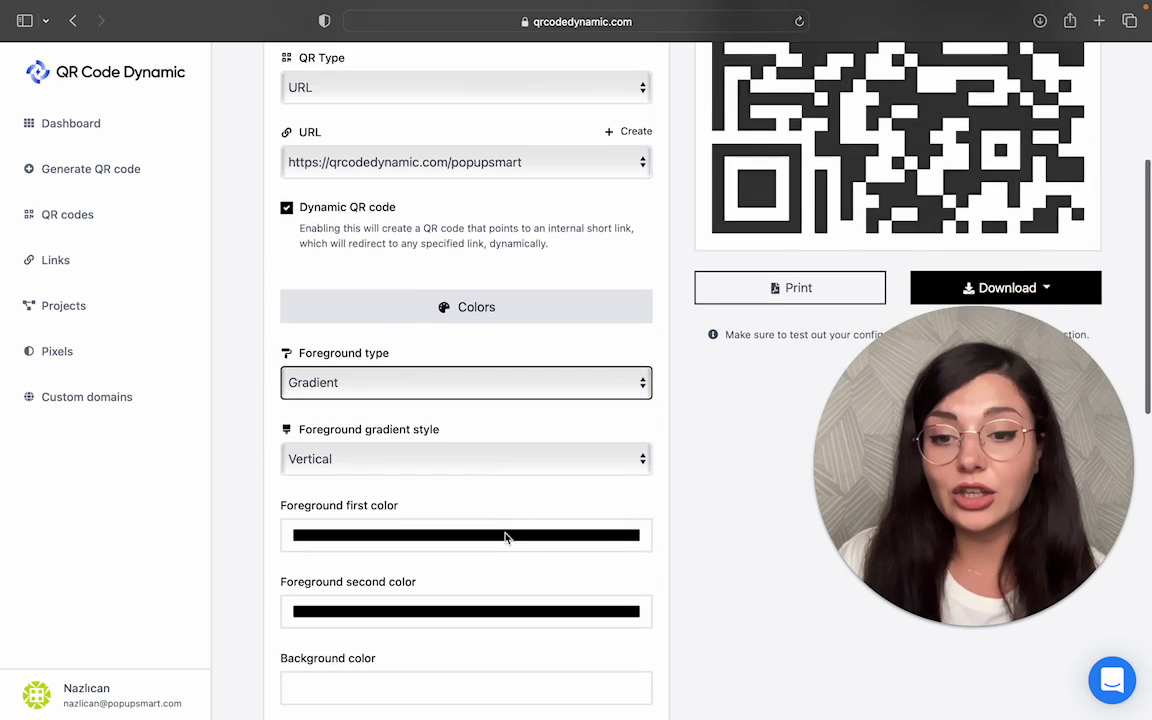
pyautogui.click(486, 472)
pyautogui.click(484, 562)
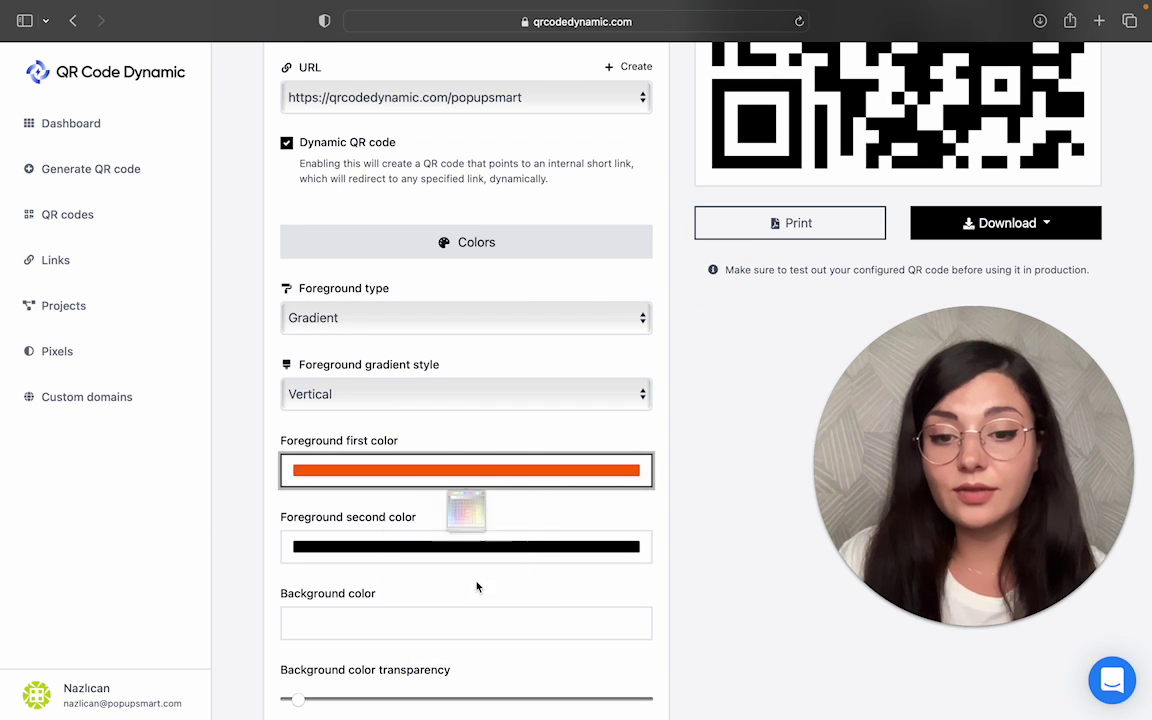
pyautogui.click(470, 548)
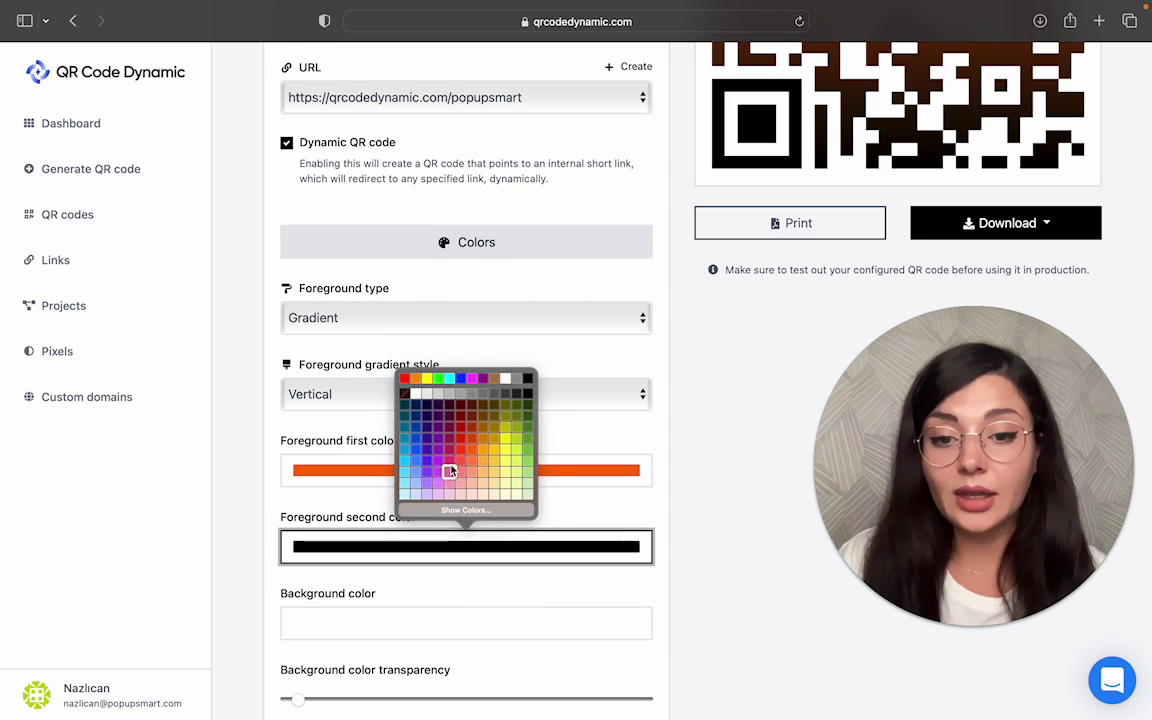
pyautogui.click(450, 470)
# - Color the inner eyes pink and the outer eyes salmon pink
pyautogui.scroll(-1, 604, 470)
pyautogui.scroll(5, 603, 474)
pyautogui.scroll(1, 603, 474)
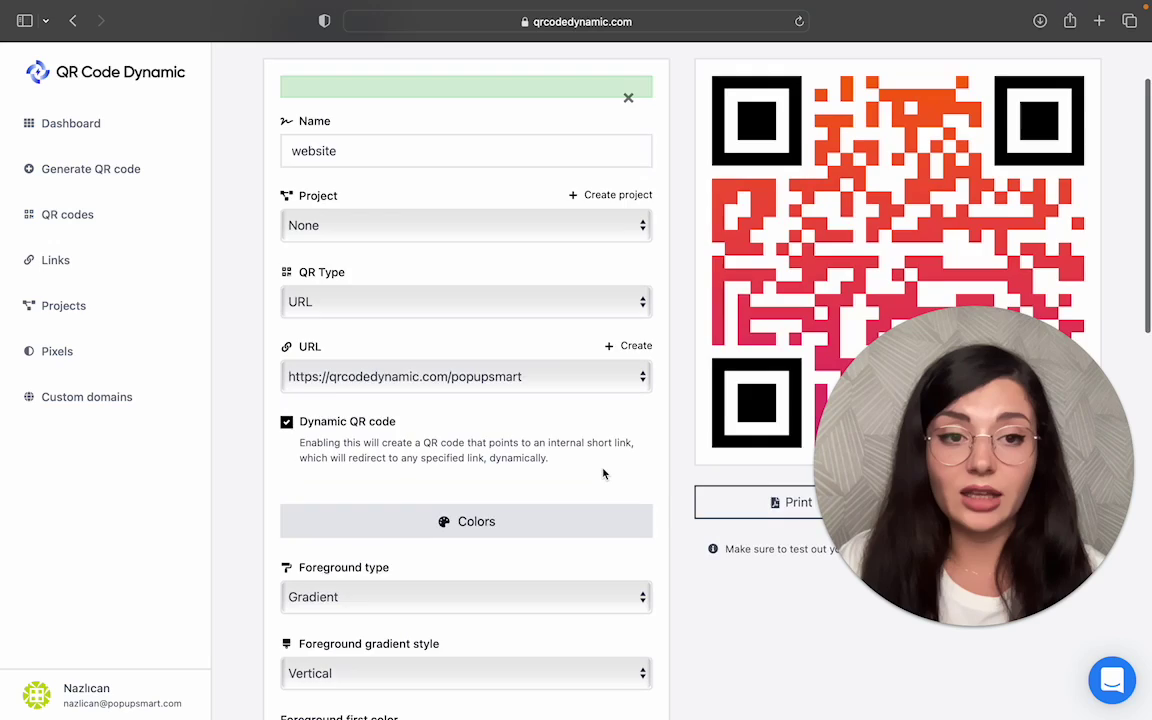
pyautogui.scroll(-1, 603, 474)
pyautogui.scroll(-1, 603, 474)
pyautogui.scroll(2, 603, 474)
pyautogui.scroll(-4, 604, 470)
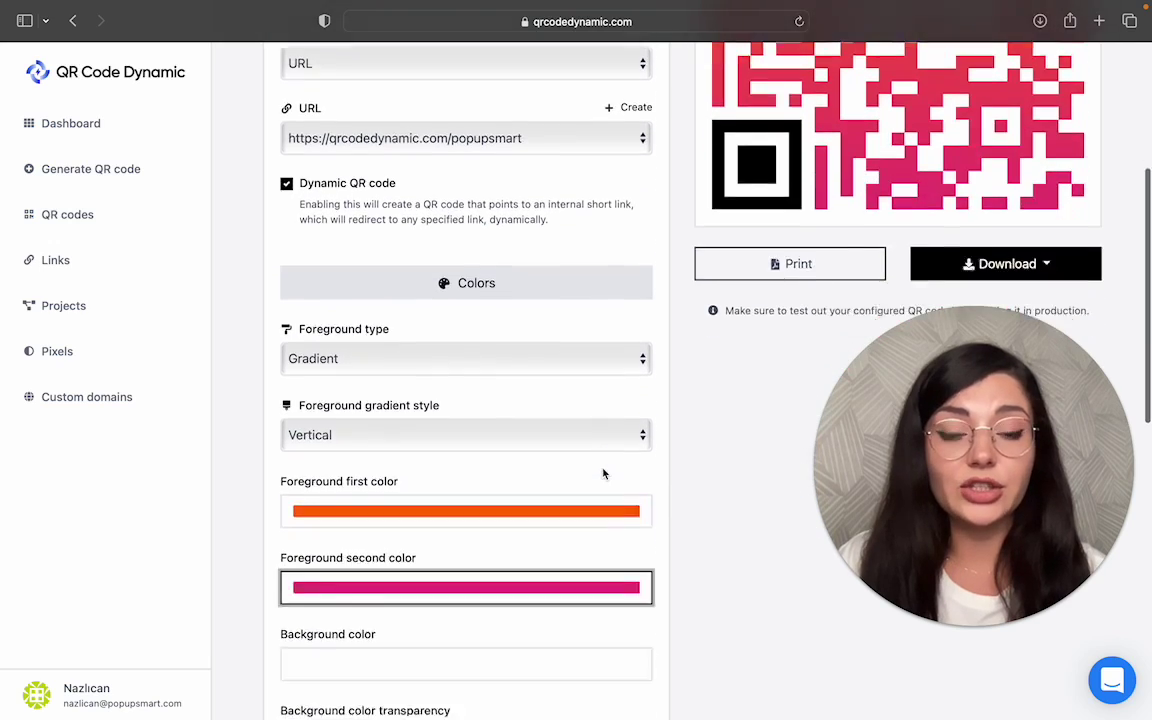
pyautogui.scroll(-2, 604, 470)
pyautogui.scroll(3, 604, 470)
pyautogui.scroll(5, 604, 470)
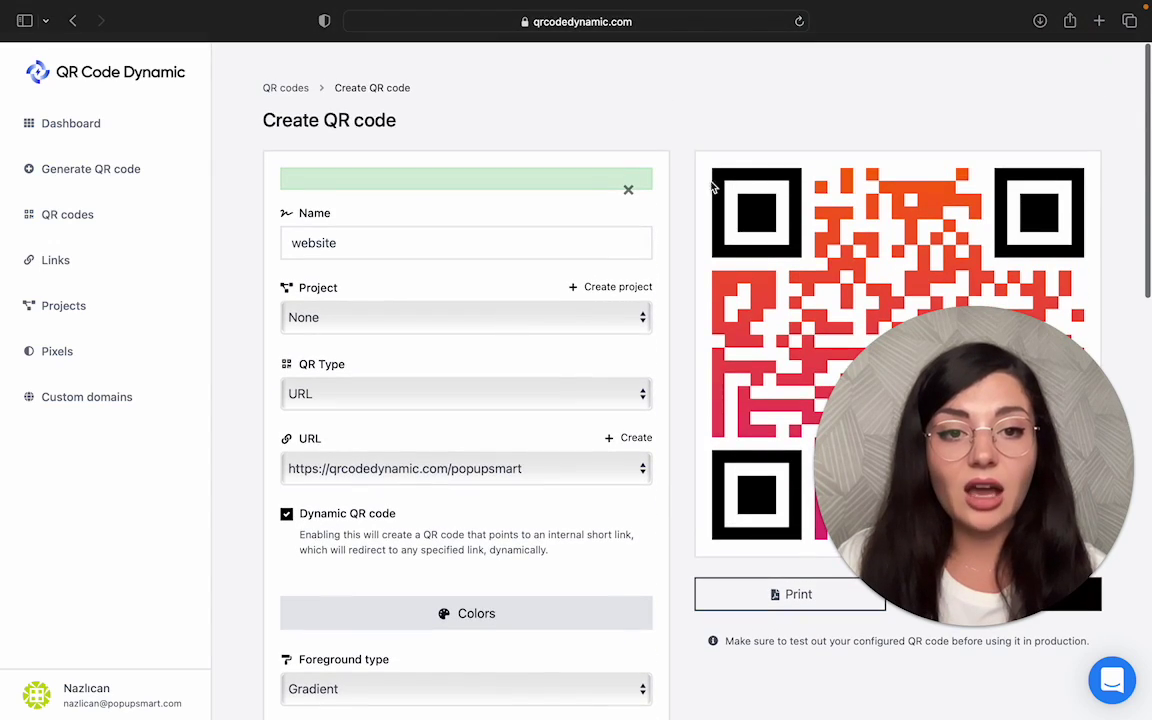
pyautogui.scroll(-5, 494, 499)
pyautogui.scroll(-2, 494, 497)
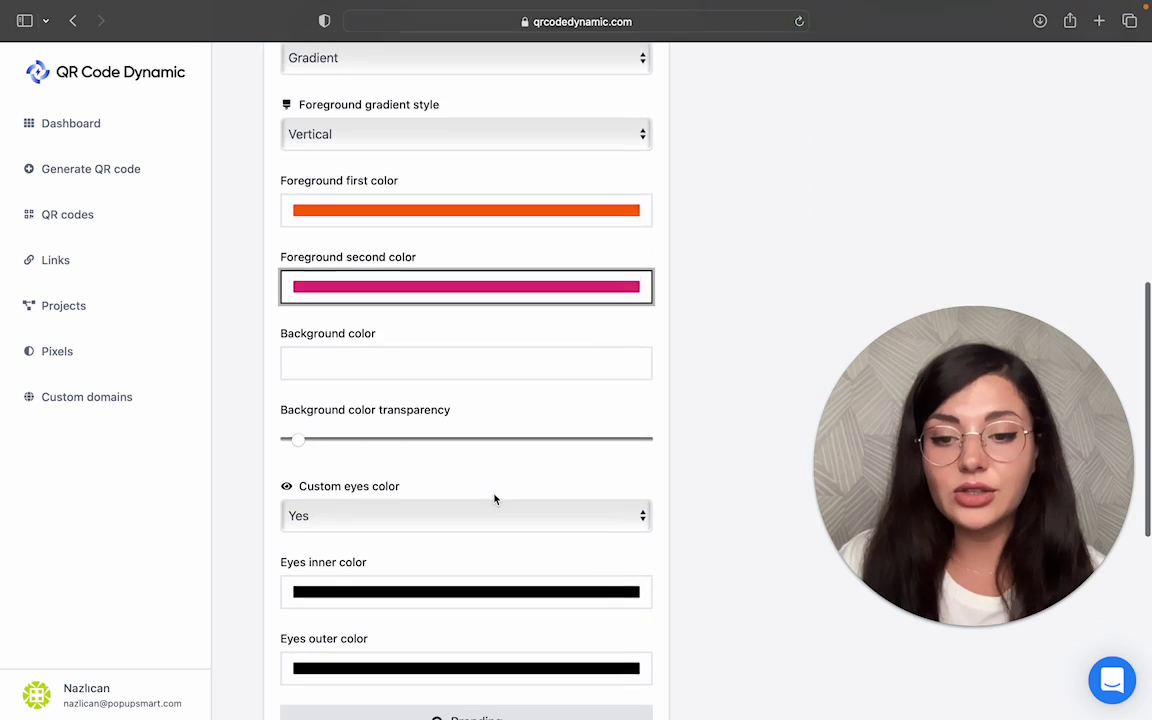
pyautogui.click(504, 543)
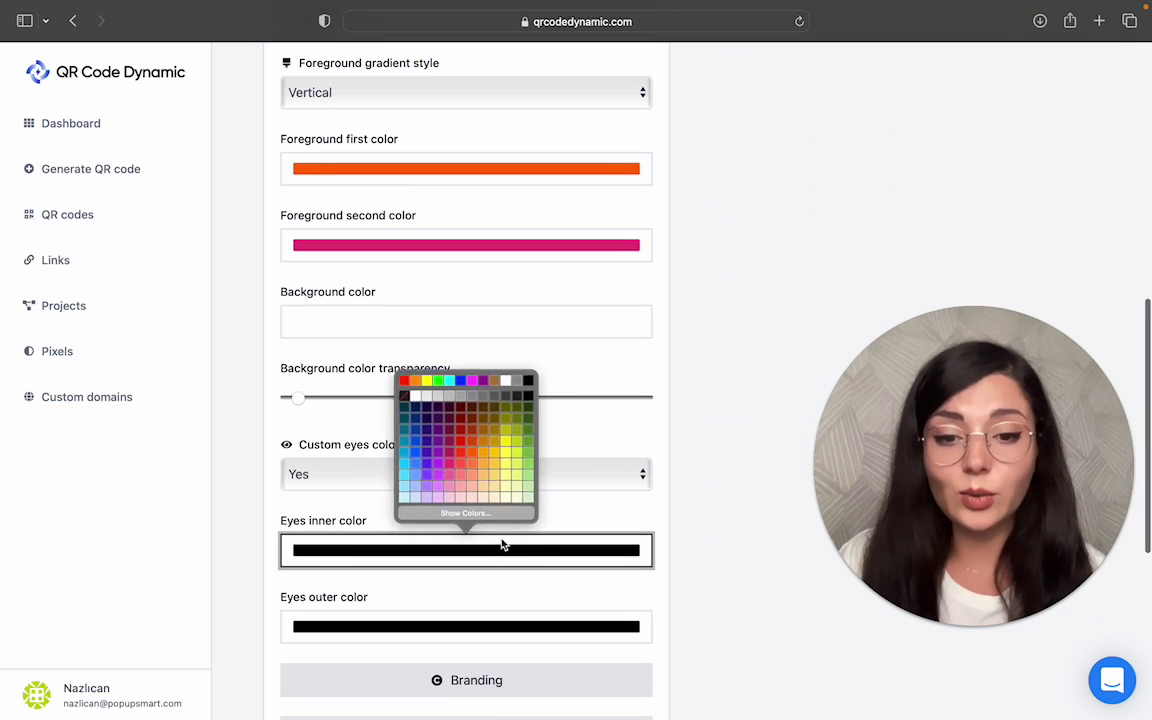
pyautogui.click(450, 463)
pyautogui.scroll(-1, 452, 604)
pyautogui.scroll(1, 452, 636)
pyautogui.click(452, 625)
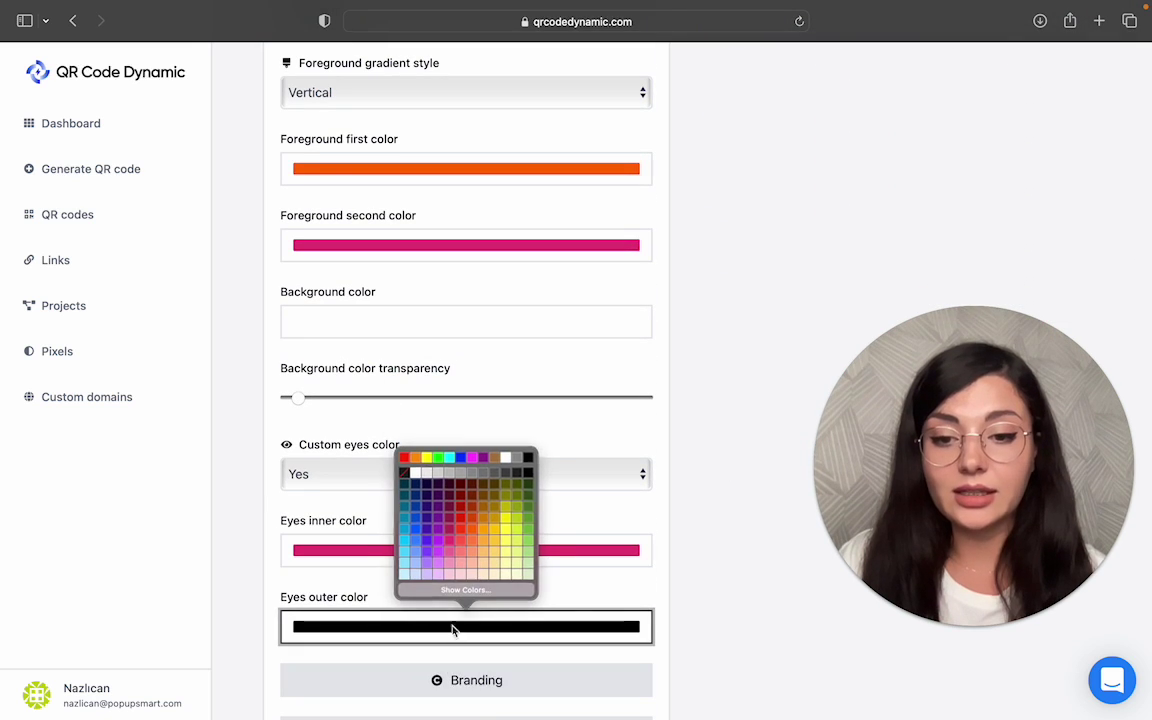
pyautogui.click(437, 540)
pyautogui.scroll(1, 564, 476)
pyautogui.scroll(7, 564, 476)
pyautogui.scroll(-1, 564, 476)
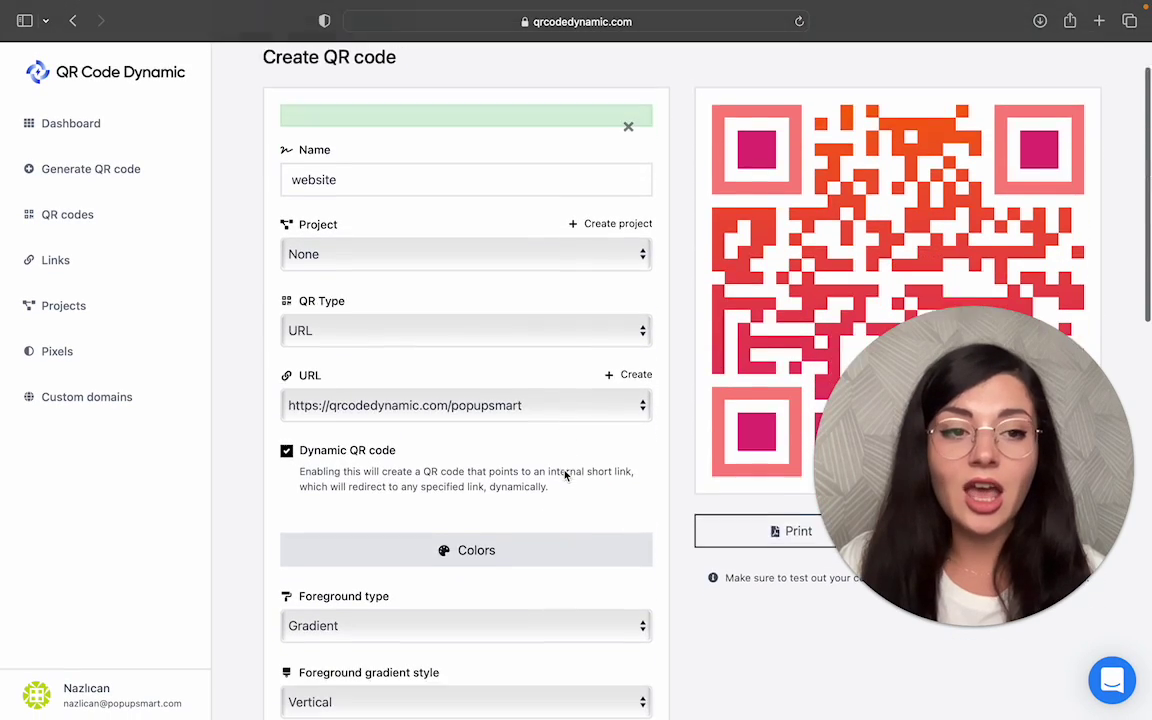
pyautogui.scroll(-1, 564, 476)
pyautogui.scroll(5, 564, 476)
pyautogui.scroll(-4, 566, 476)
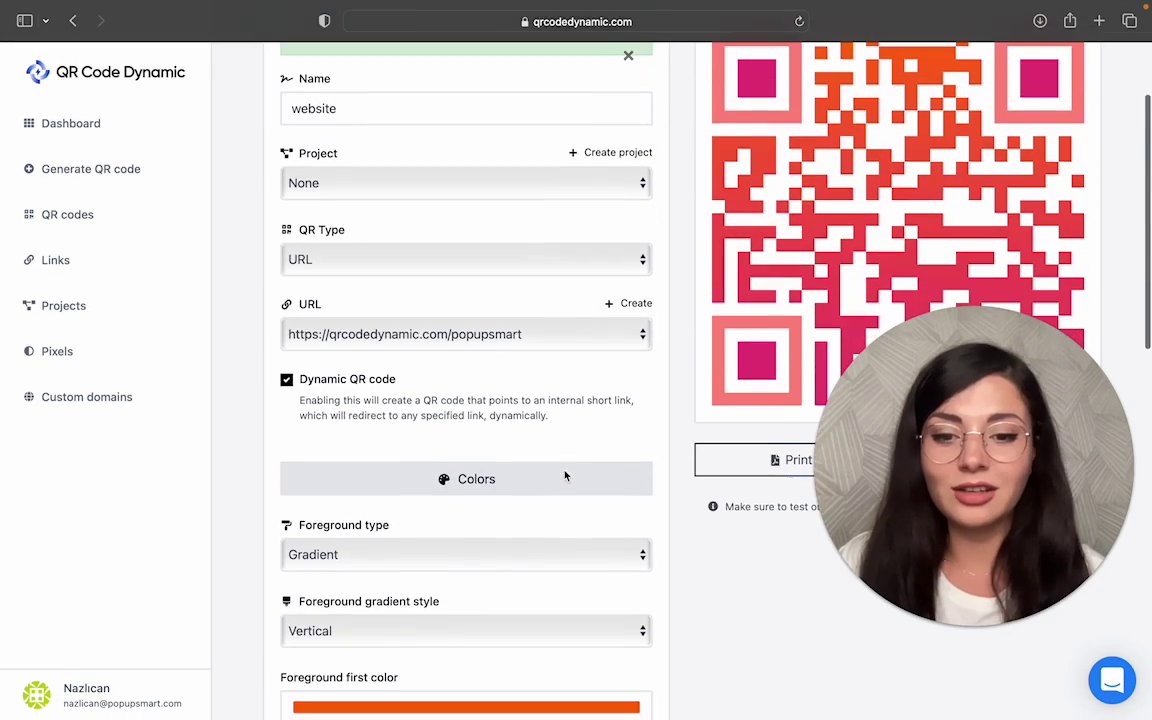
# - Set error correction capability to H - best (30%) under Options
pyautogui.click(564, 486)
pyautogui.scroll(-1, 560, 520)
pyautogui.click(537, 456)
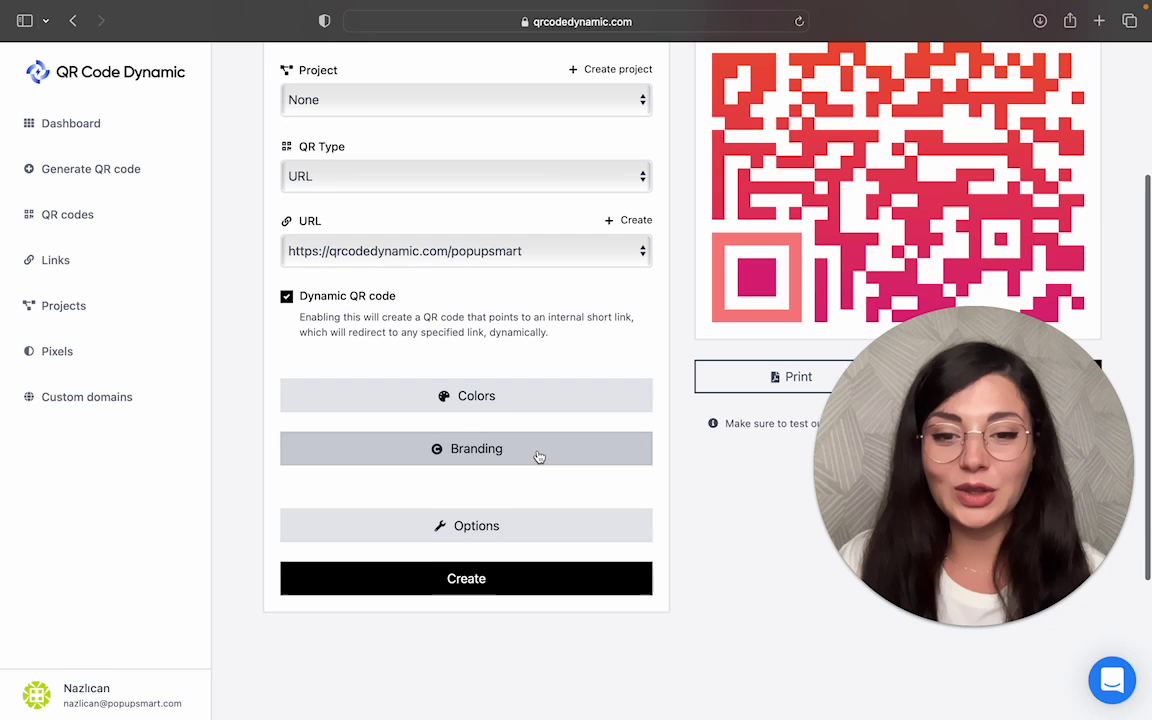
pyautogui.scroll(-1, 546, 515)
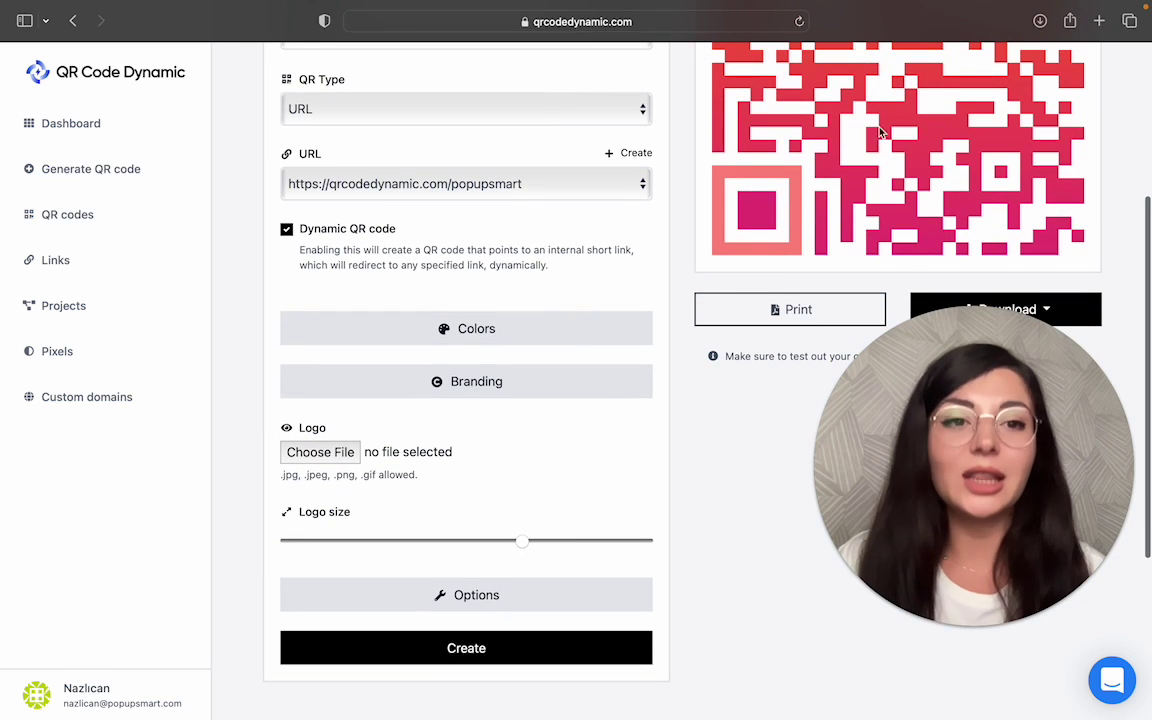
pyautogui.scroll(1, 890, 140)
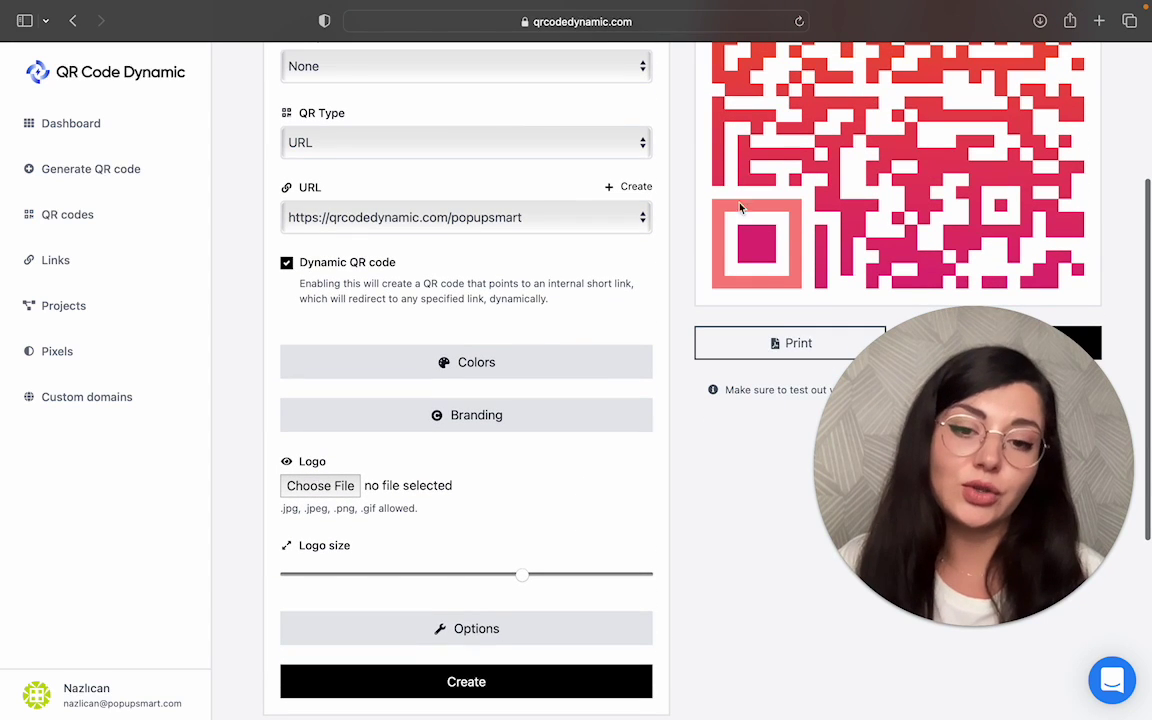
pyautogui.click(528, 415)
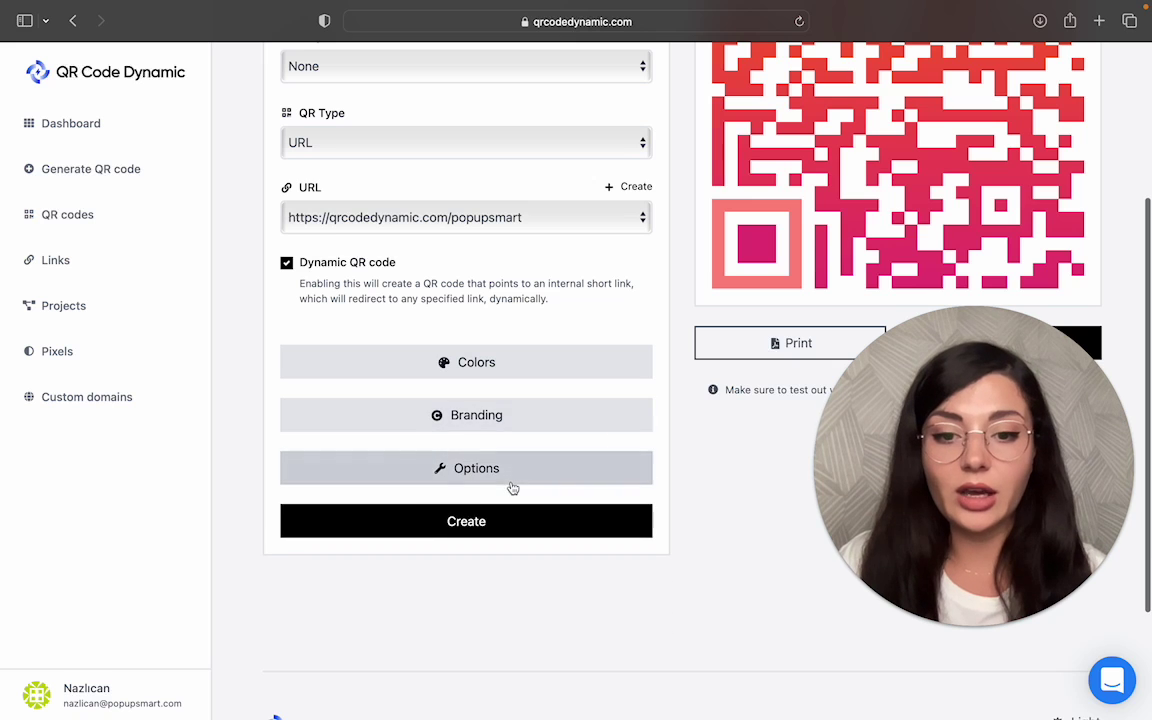
pyautogui.click(510, 478)
pyautogui.scroll(-2, 528, 493)
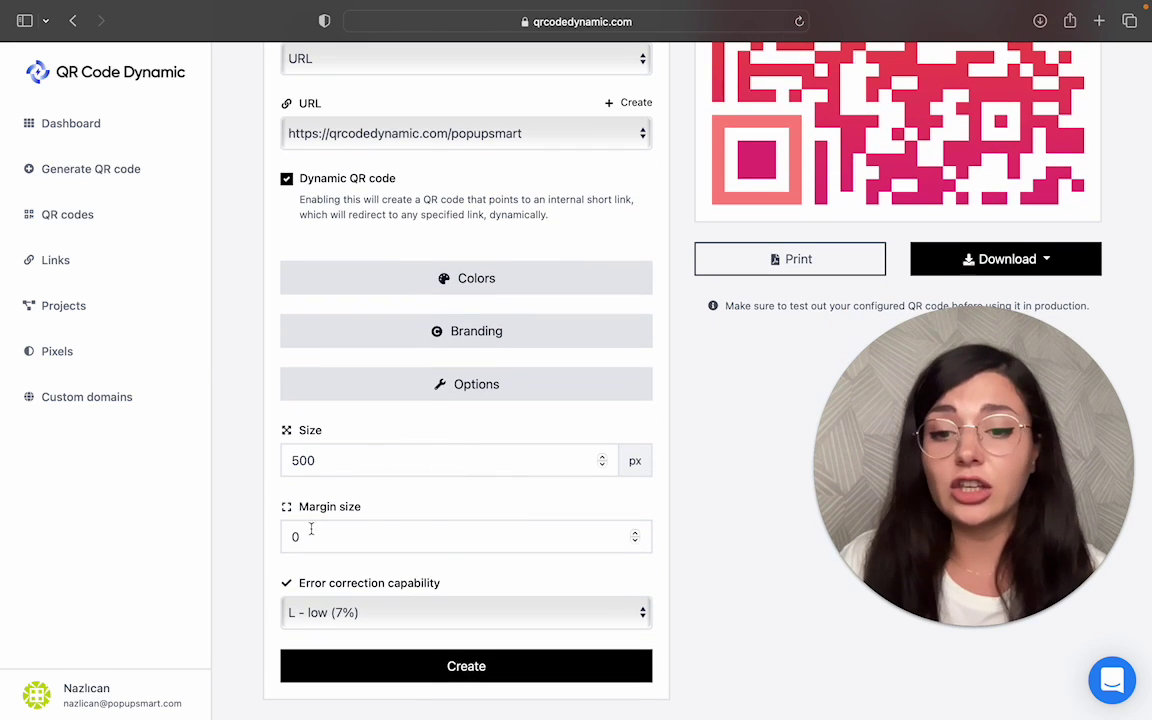
pyautogui.click(447, 610)
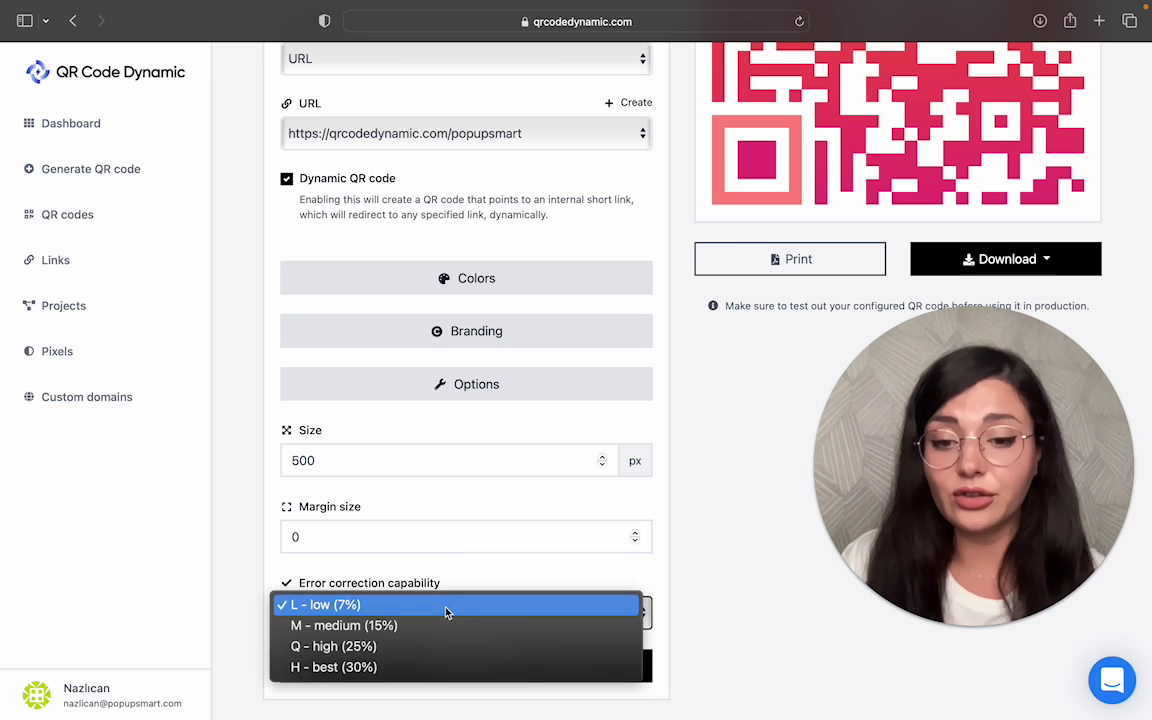
pyautogui.click(621, 664)
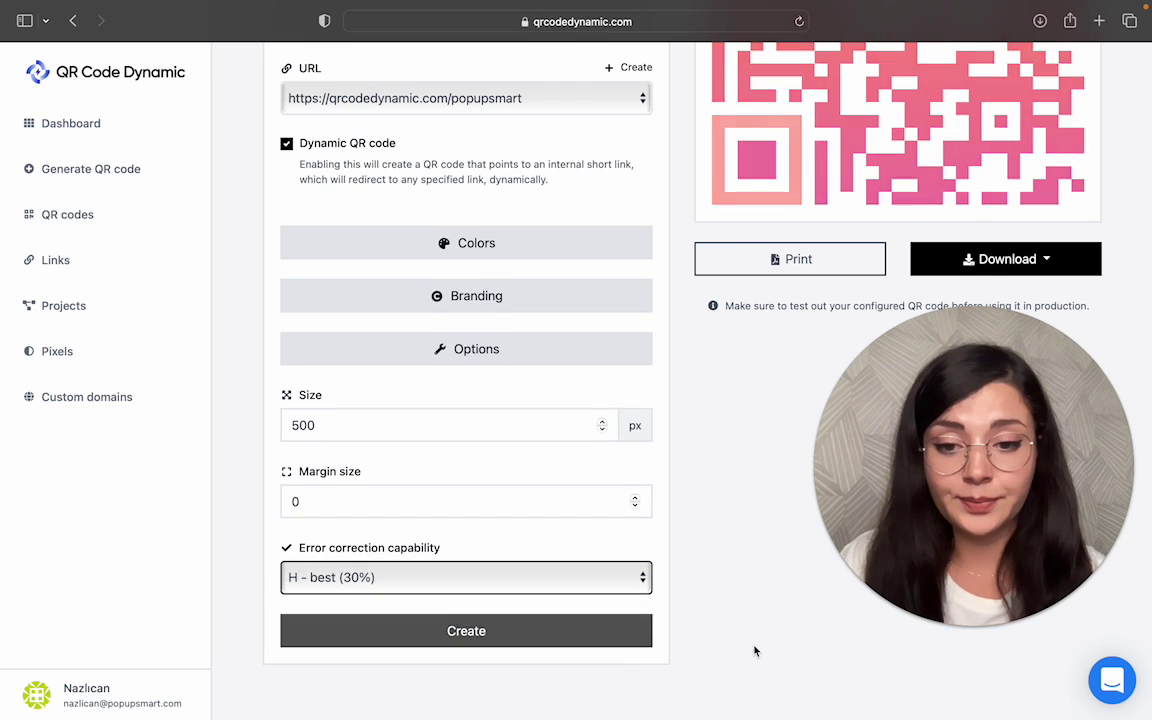
# - Create the website QR code and check its SVG/PNG/JPG/WEBP download formats
pyautogui.click(575, 672)
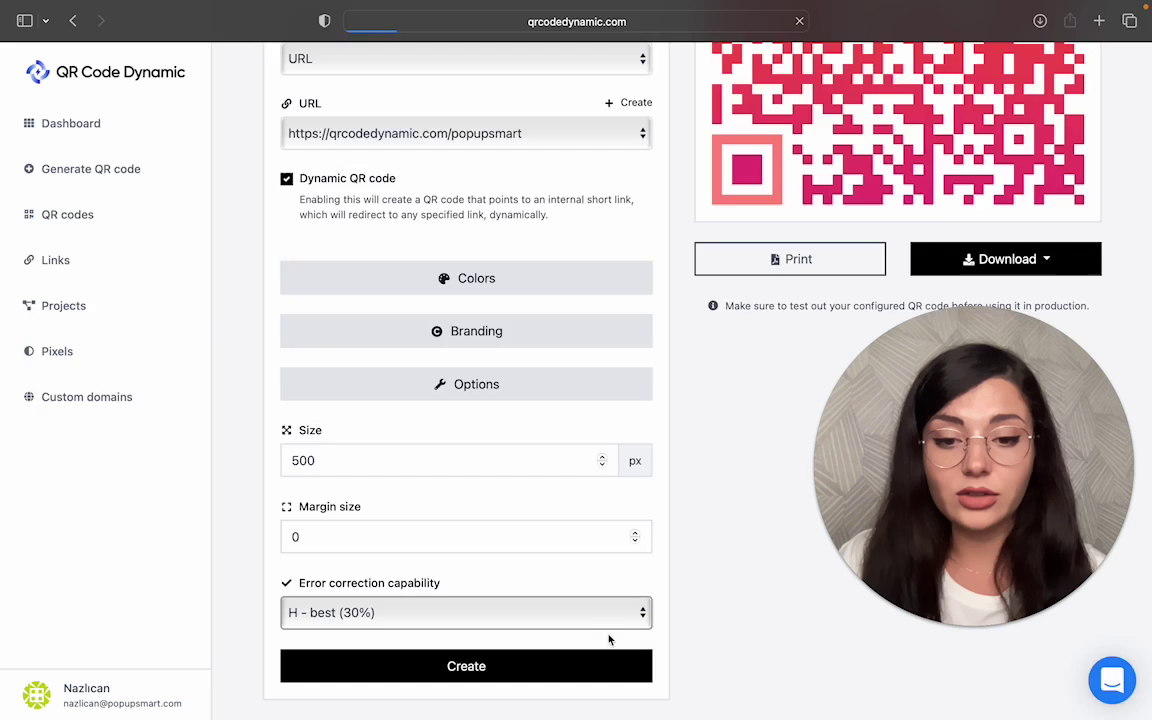
pyautogui.moveTo(1010, 442); pyautogui.dragTo(213, 442)
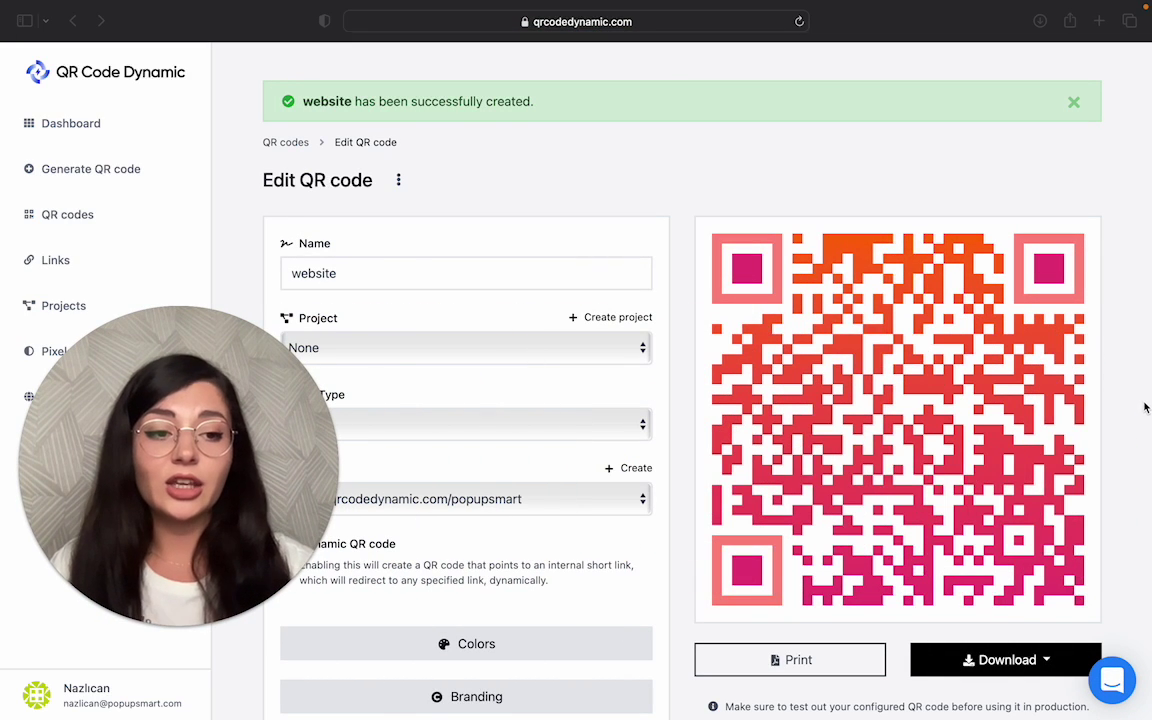
pyautogui.scroll(-1, 1143, 400)
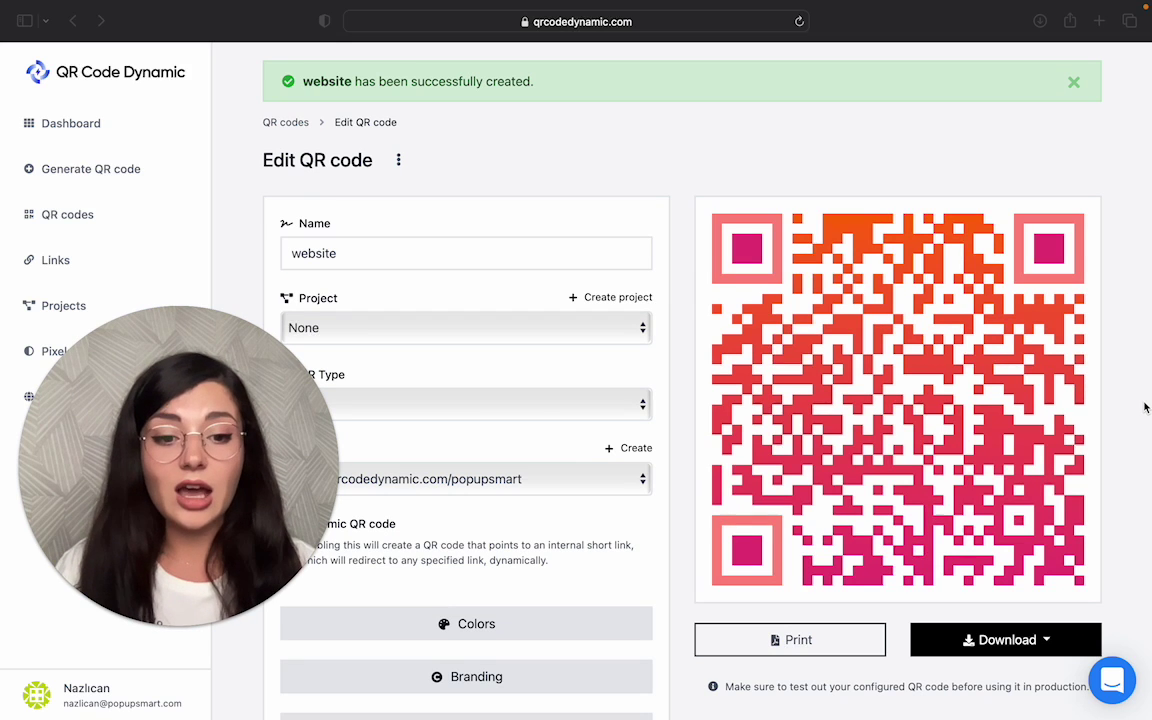
pyautogui.click(1049, 640)
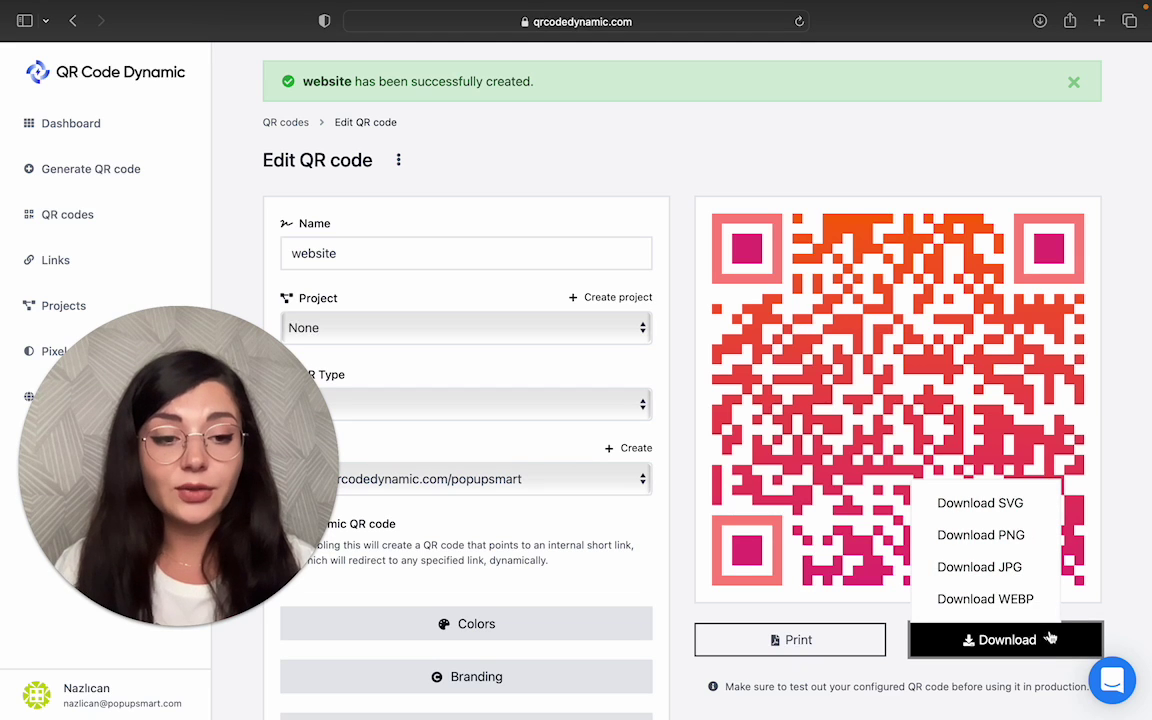
pyautogui.click(1123, 552)
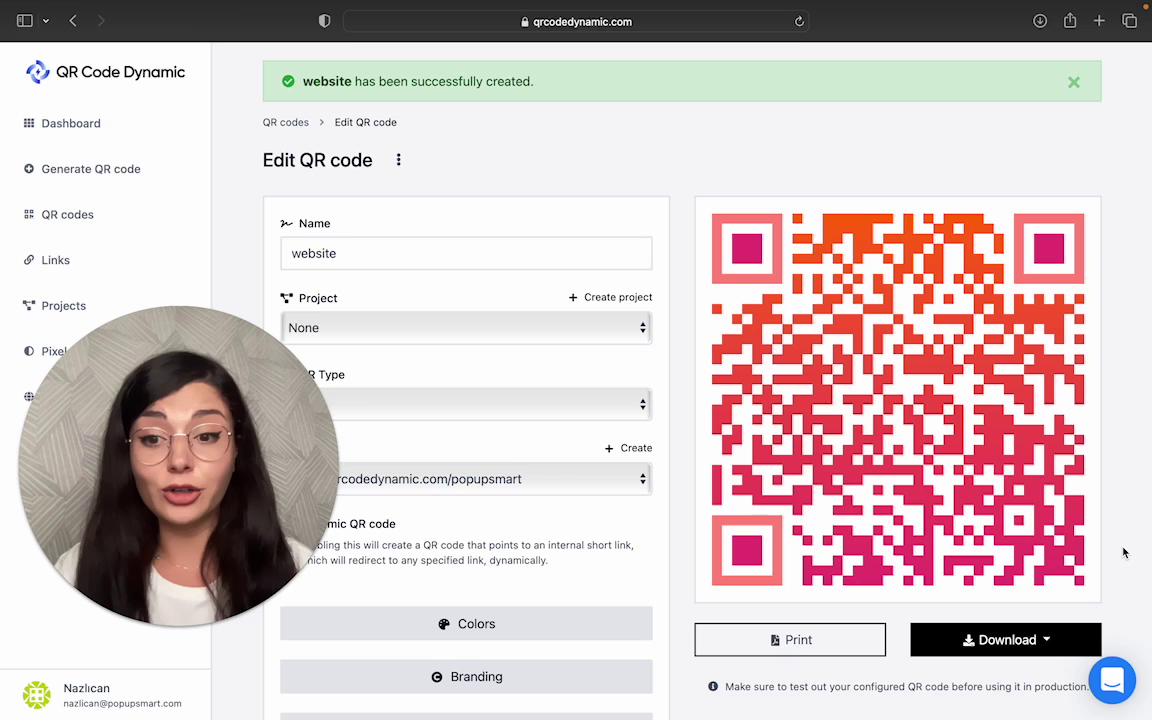